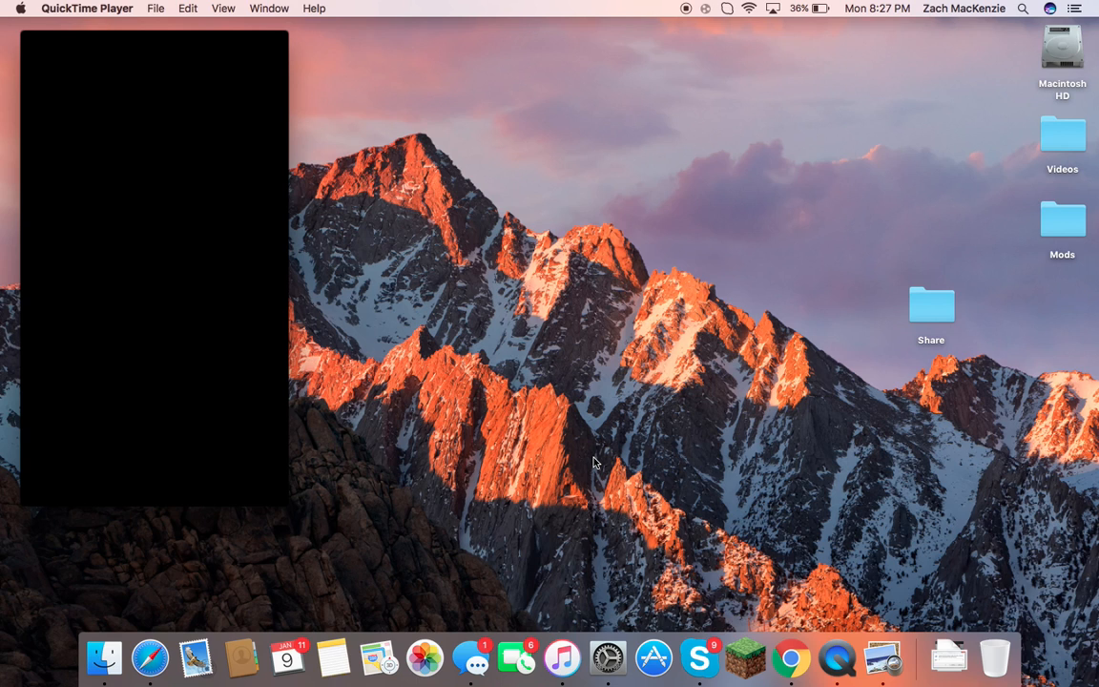
Open the Sharing pane, select File Sharing and confirm the computer name 12345.
{"action": "left_click", "coordinate": [608, 649]}
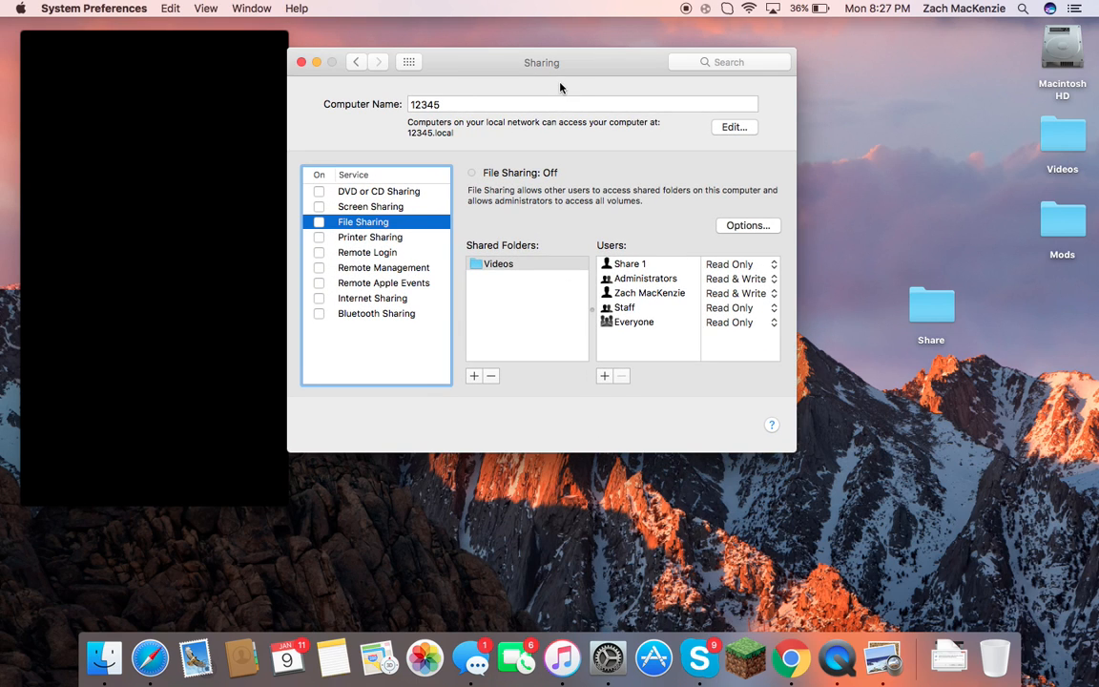
{"action": "left_click", "coordinate": [356, 63]}
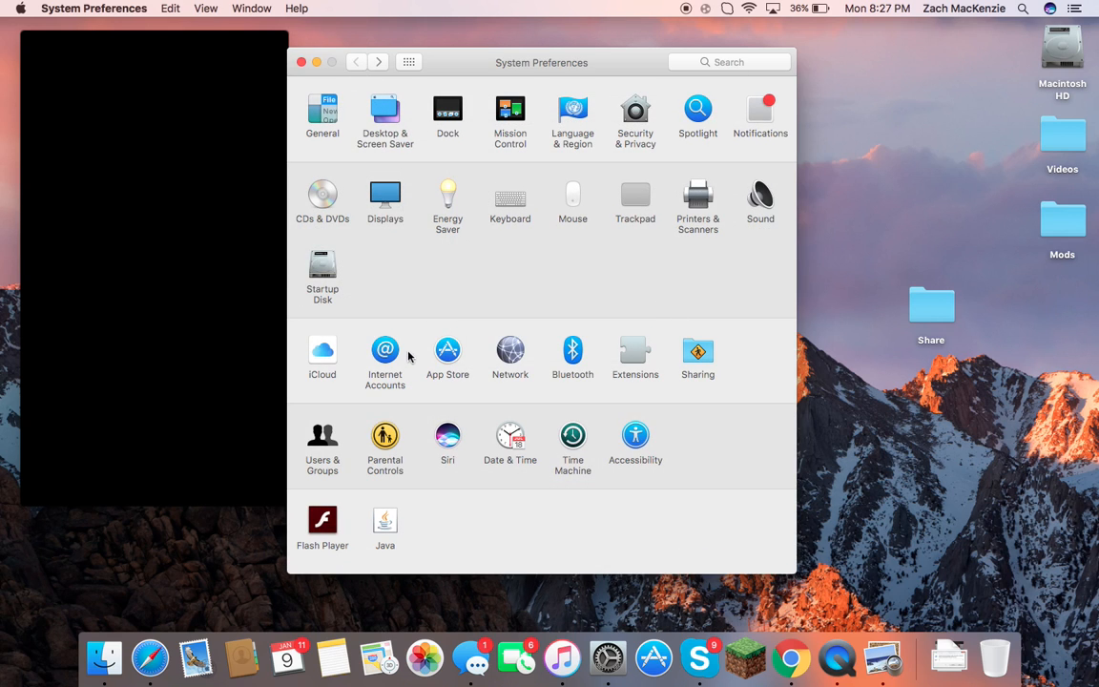
{"action": "left_click", "coordinate": [698, 353]}
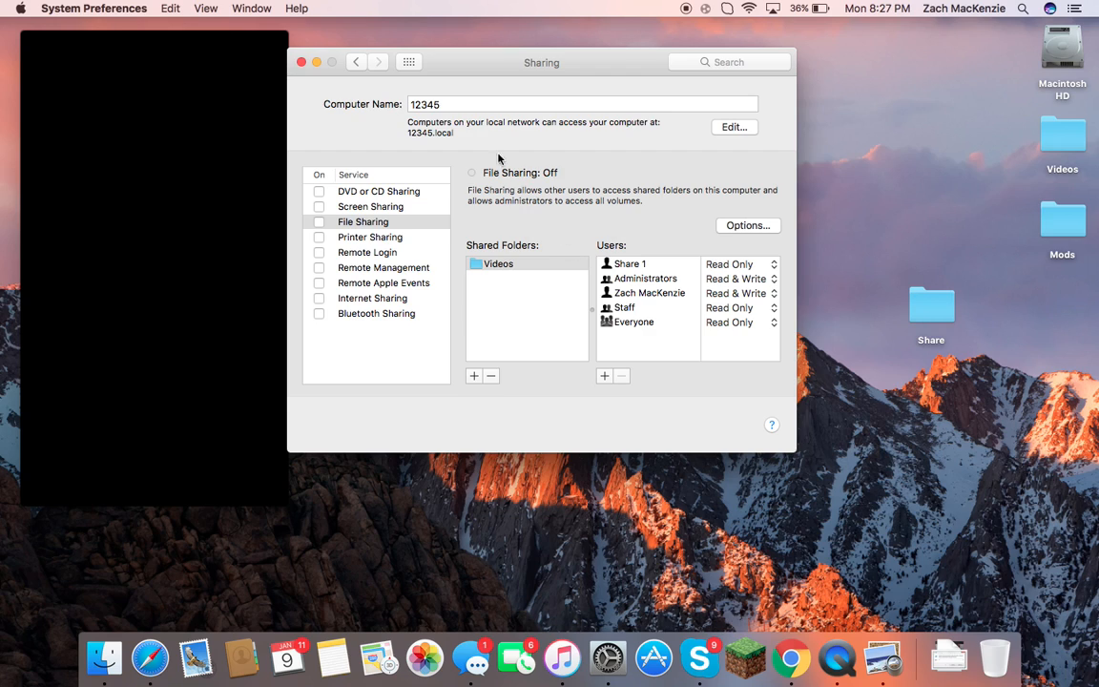
{"action": "left_click", "coordinate": [341, 223]}
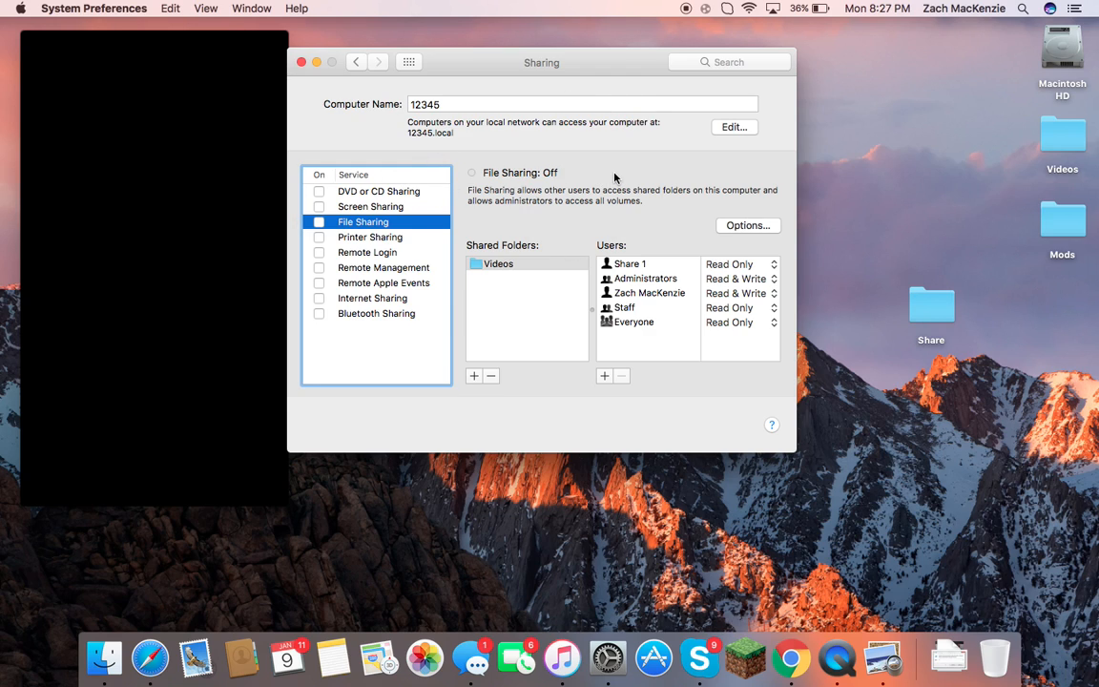
{"action": "left_click", "coordinate": [447, 102]}
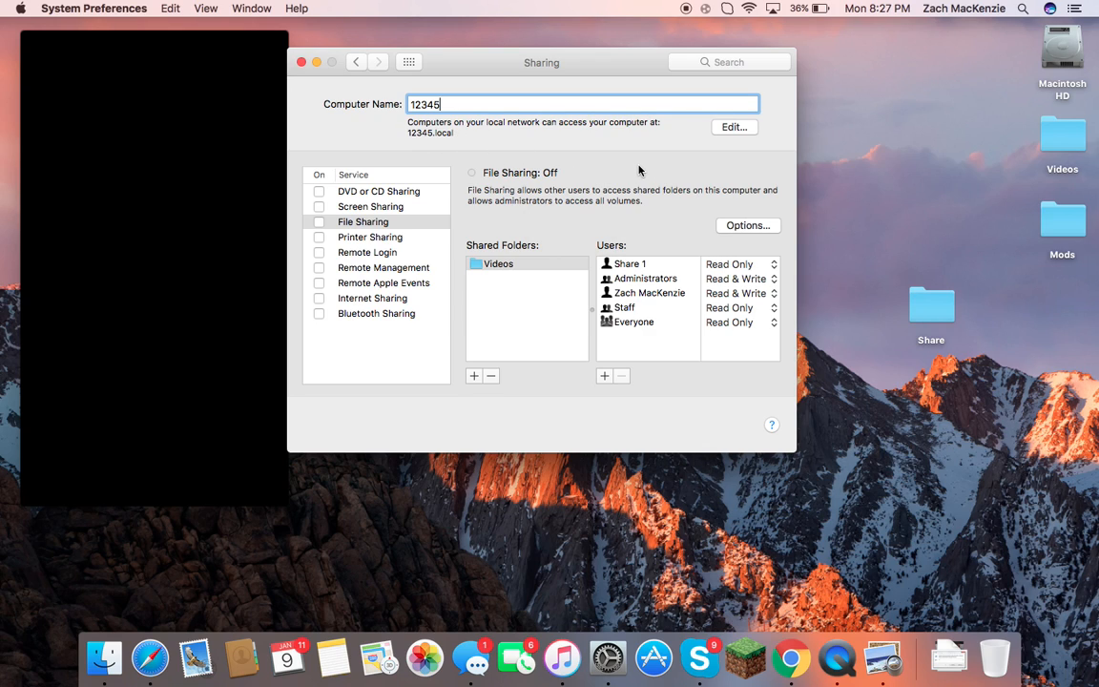
Add the Desktop's Share folder to Shared Folders next to Videos.
{"action": "left_click_drag", "start_coordinate": [521, 59], "coordinate": [557, 61]}
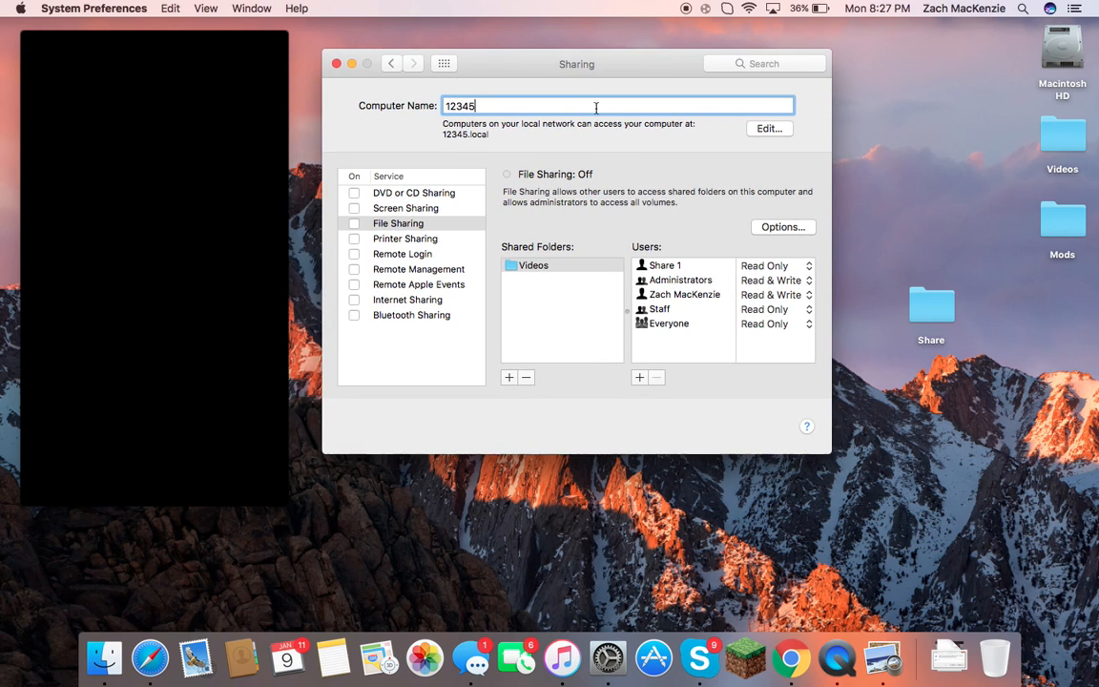
{"action": "left_click", "coordinate": [561, 265]}
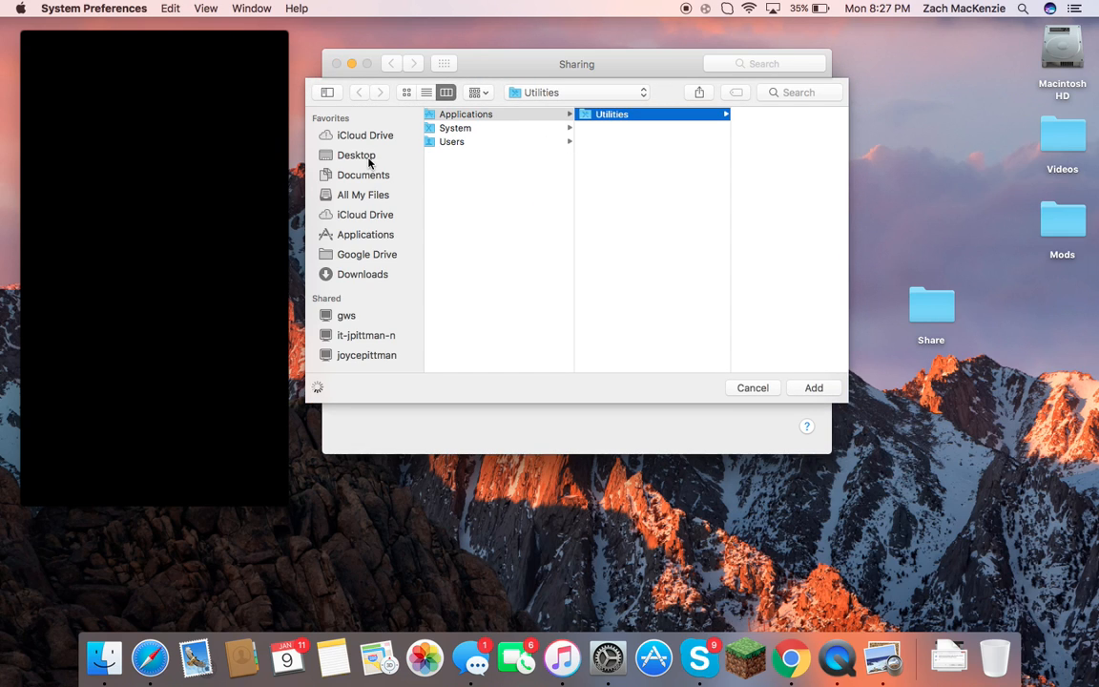
{"action": "left_click", "coordinate": [344, 155]}
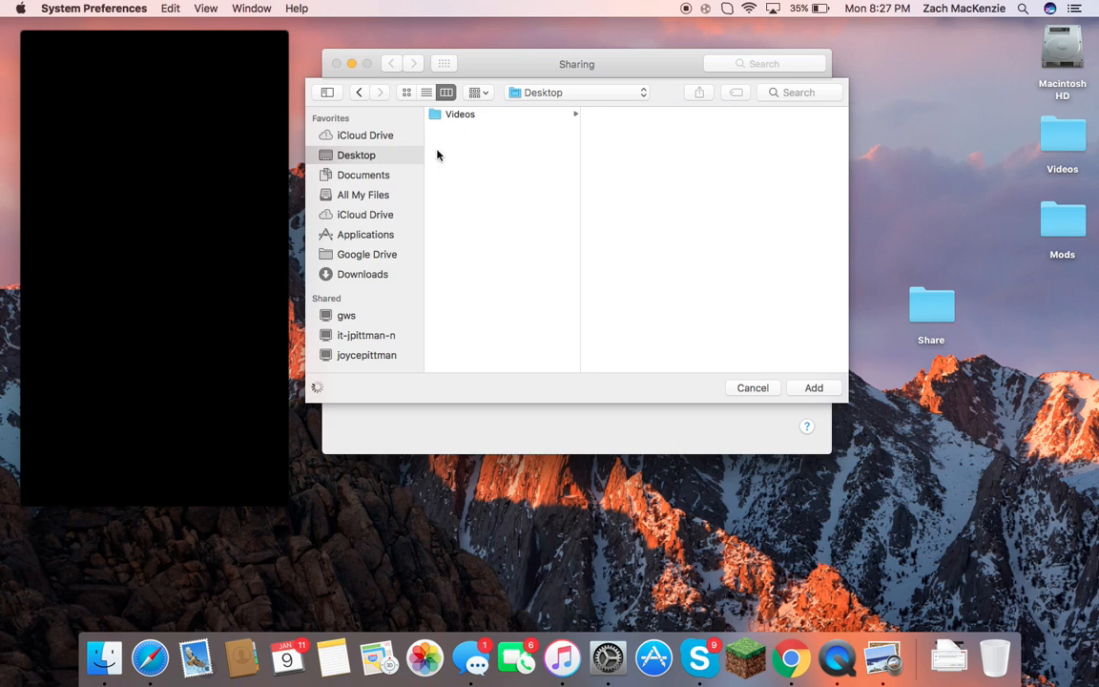
{"action": "left_click", "coordinate": [506, 119]}
{"action": "left_click", "coordinate": [508, 142]}
{"action": "left_click", "coordinate": [508, 129]}
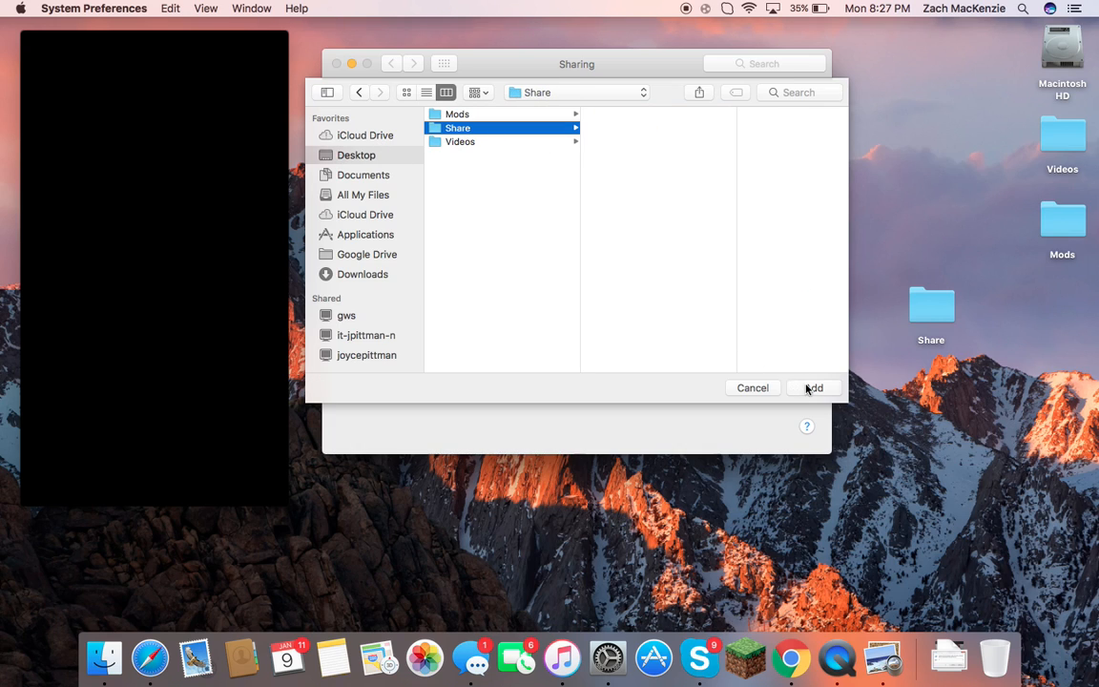
{"action": "left_click", "coordinate": [812, 387]}
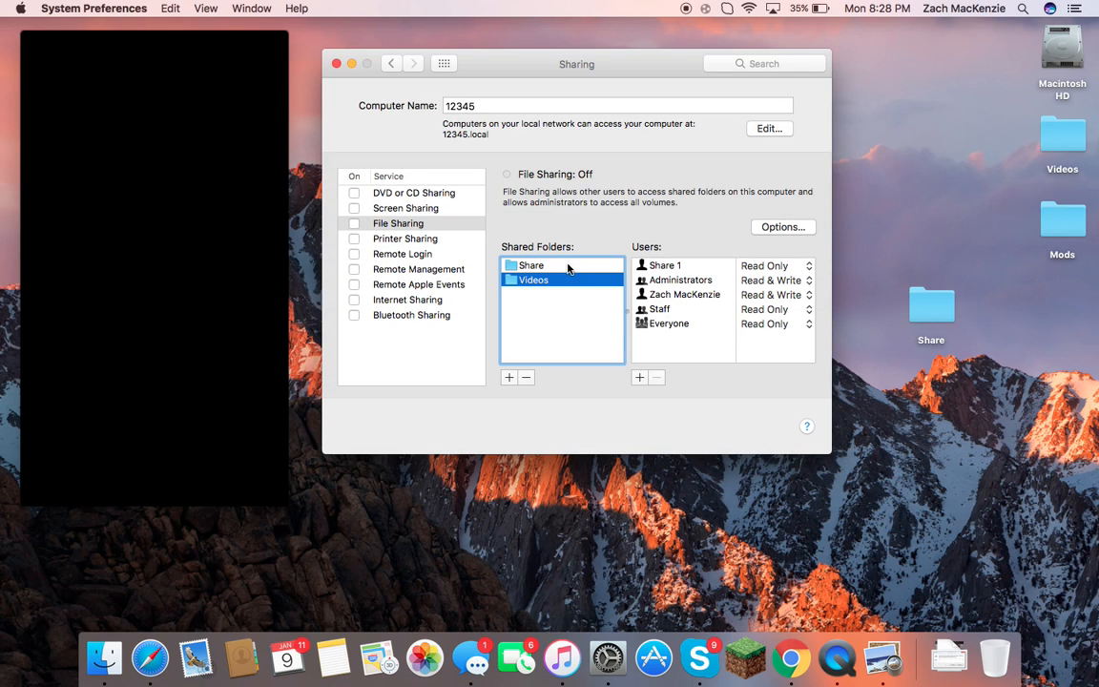
Stop sharing the Videos folder and select the Share folder.
{"action": "left_click", "coordinate": [526, 378]}
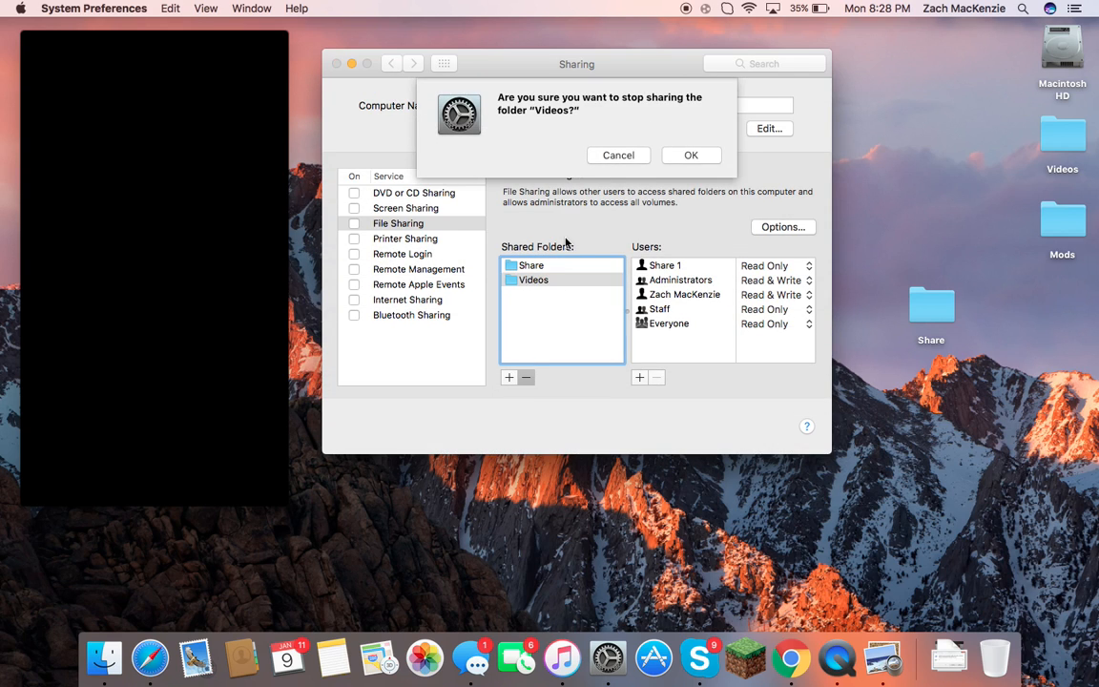
{"action": "left_click", "coordinate": [687, 156]}
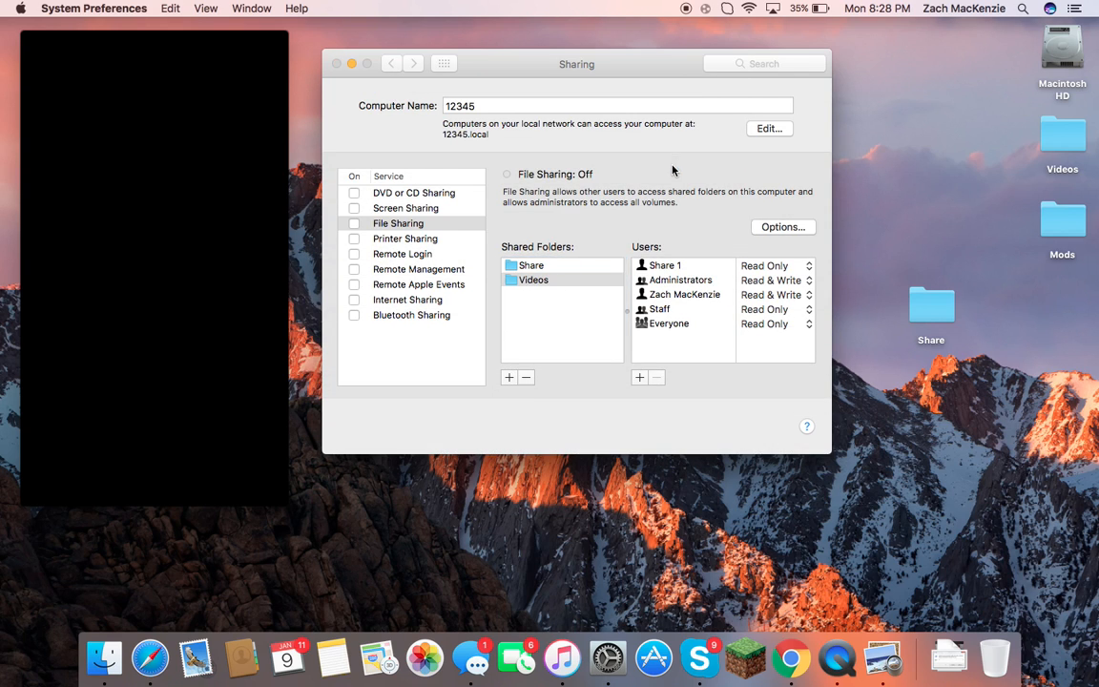
{"action": "left_click", "coordinate": [615, 268]}
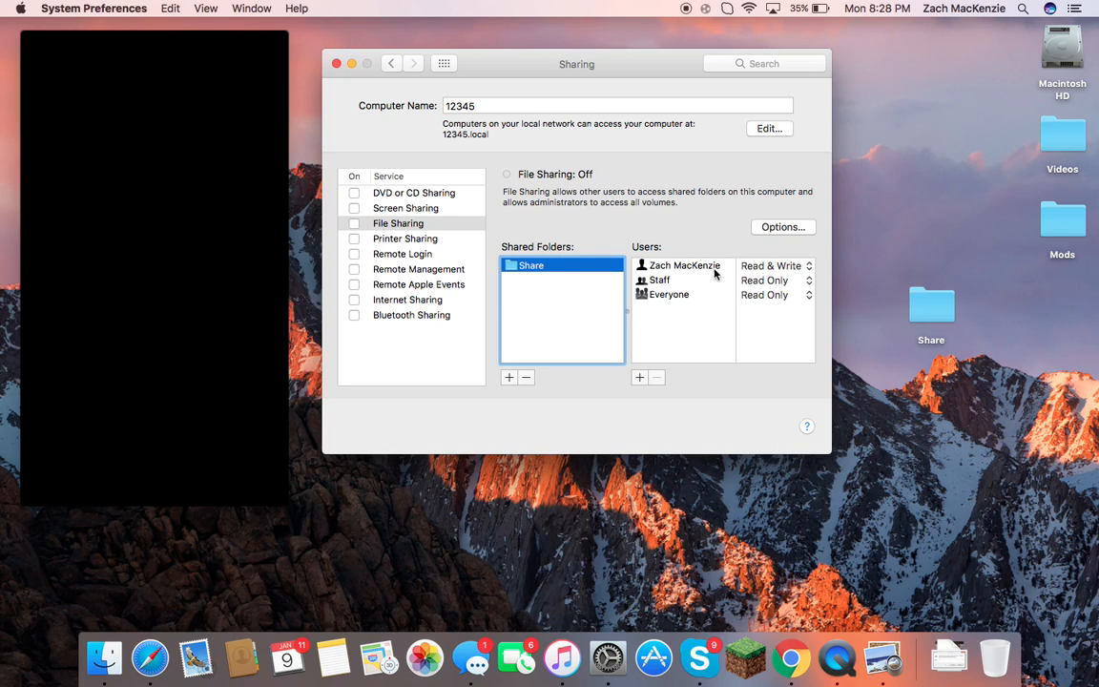
Keep the owner at Read & Write and Everyone at Read Only for Share.
{"action": "left_click", "coordinate": [781, 269]}
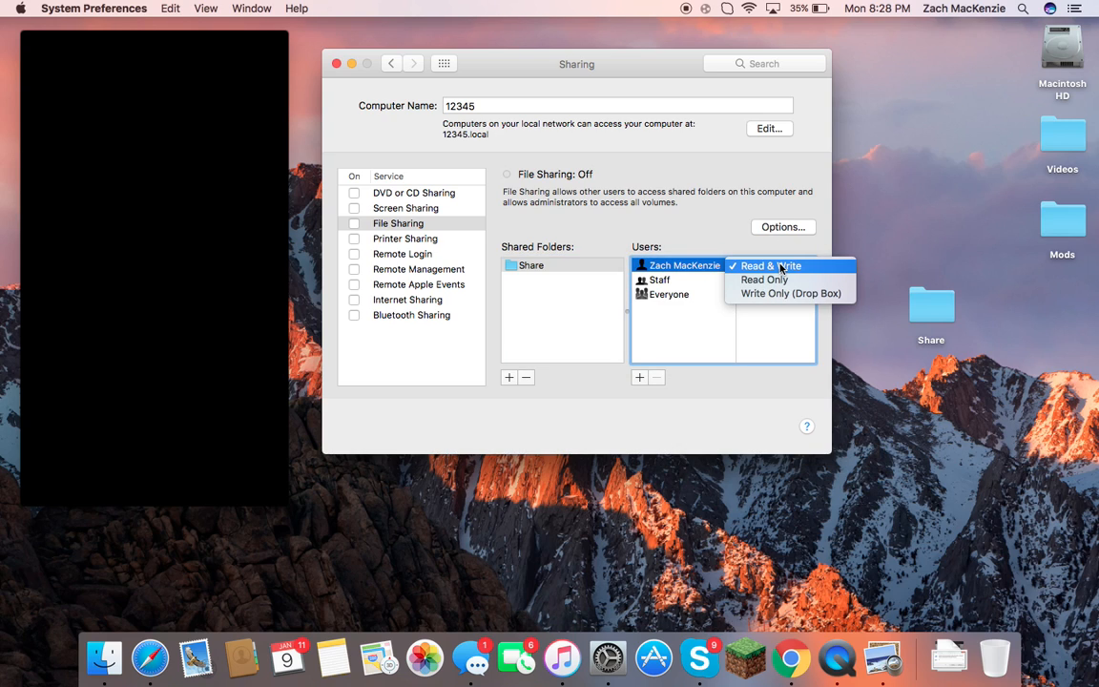
{"action": "left_click", "coordinate": [780, 268]}
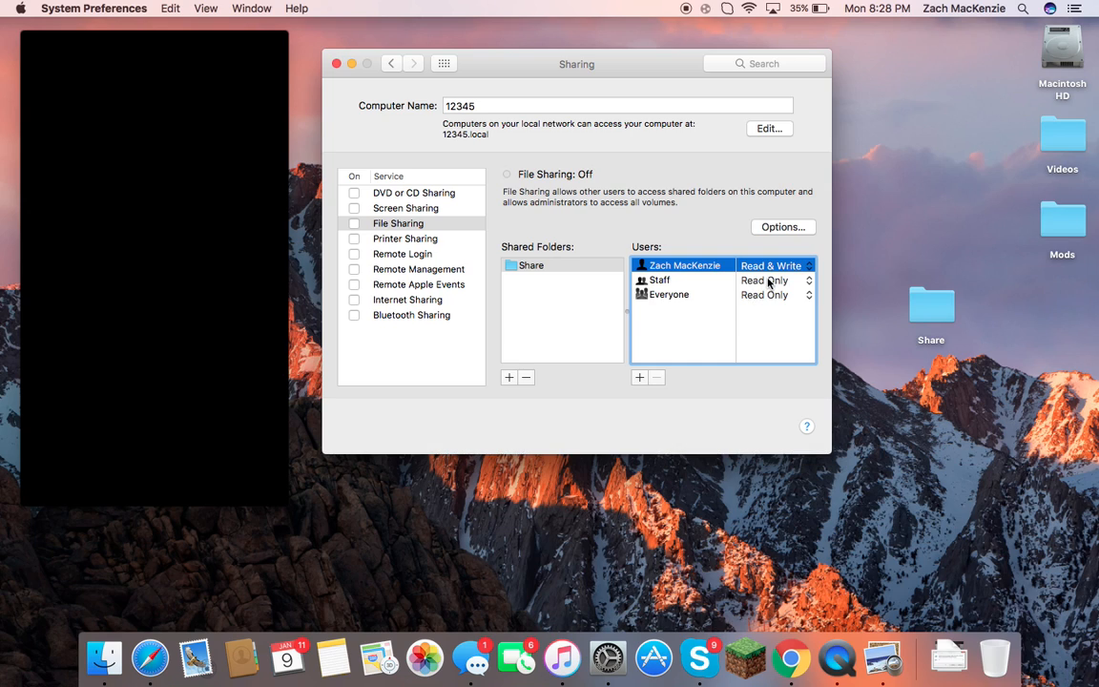
{"action": "left_click", "coordinate": [768, 296]}
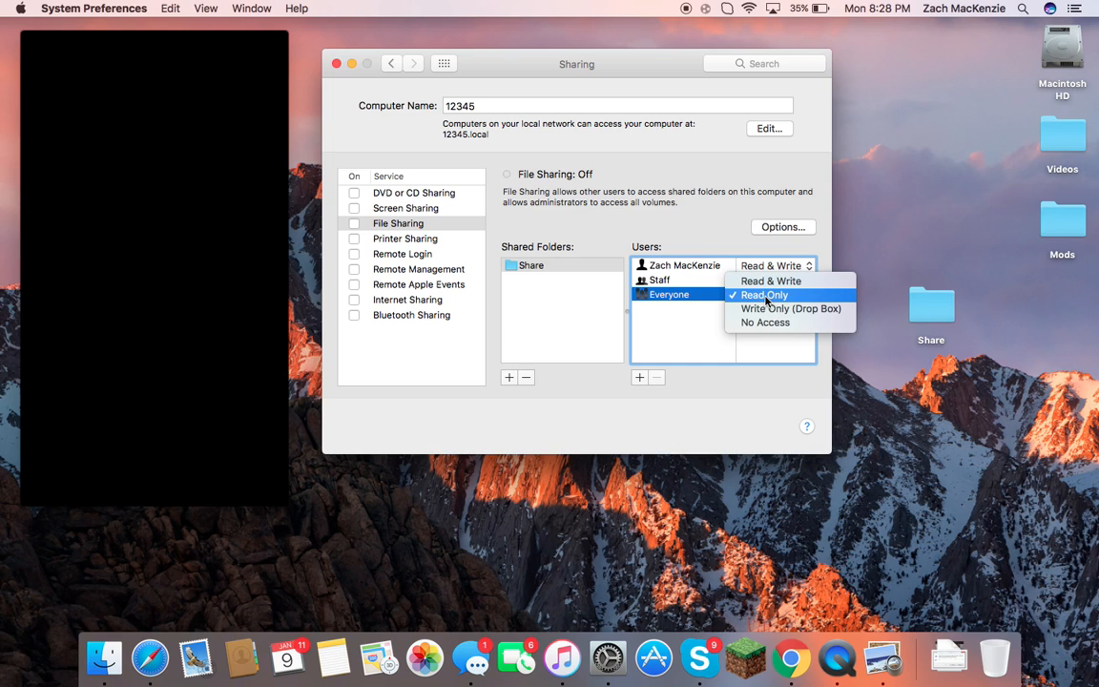
{"action": "left_click", "coordinate": [769, 298]}
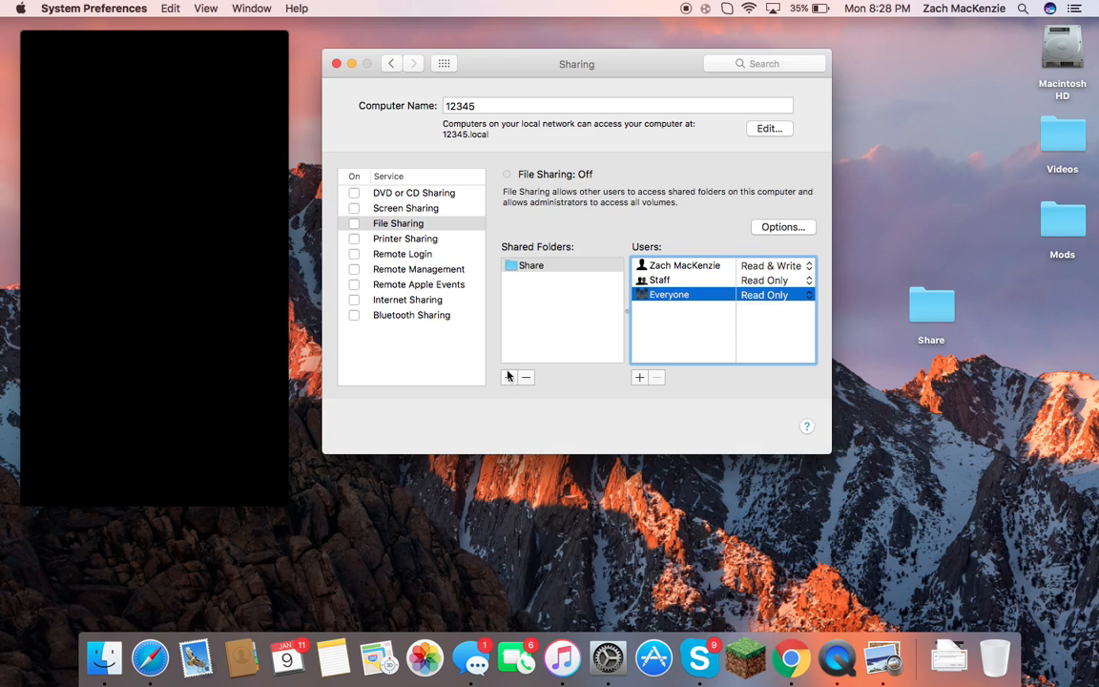
{"action": "left_click", "coordinate": [251, 525]}
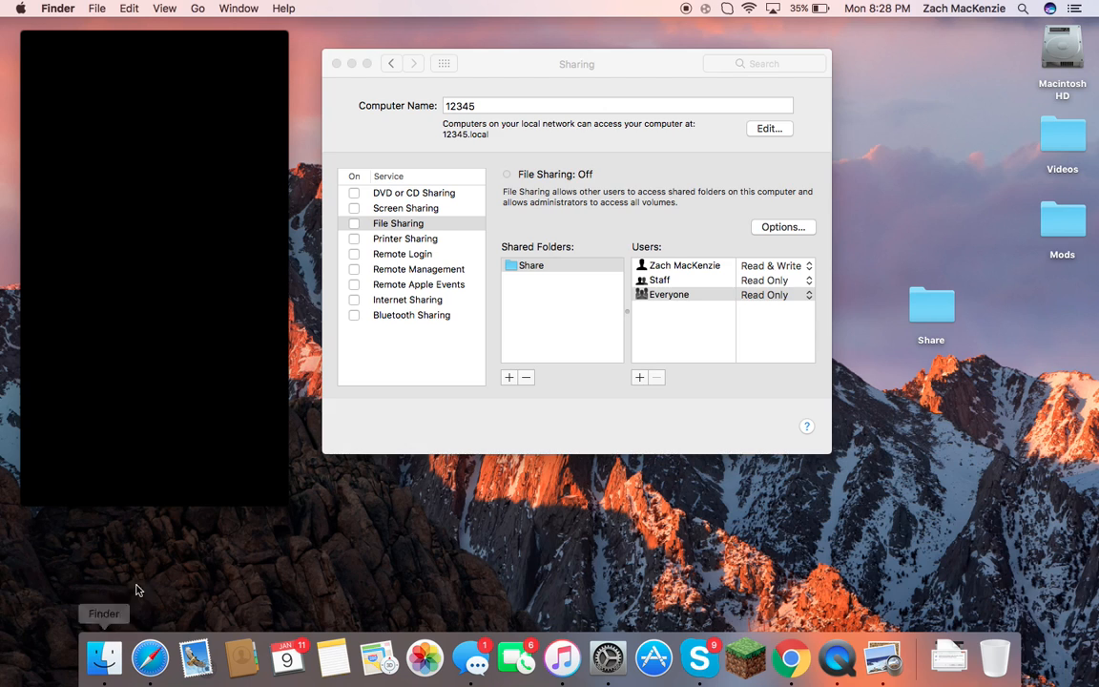
Connect to afp://12345.local from Finder's Connect to Server dialog.
{"action": "left_click", "coordinate": [196, 9]}
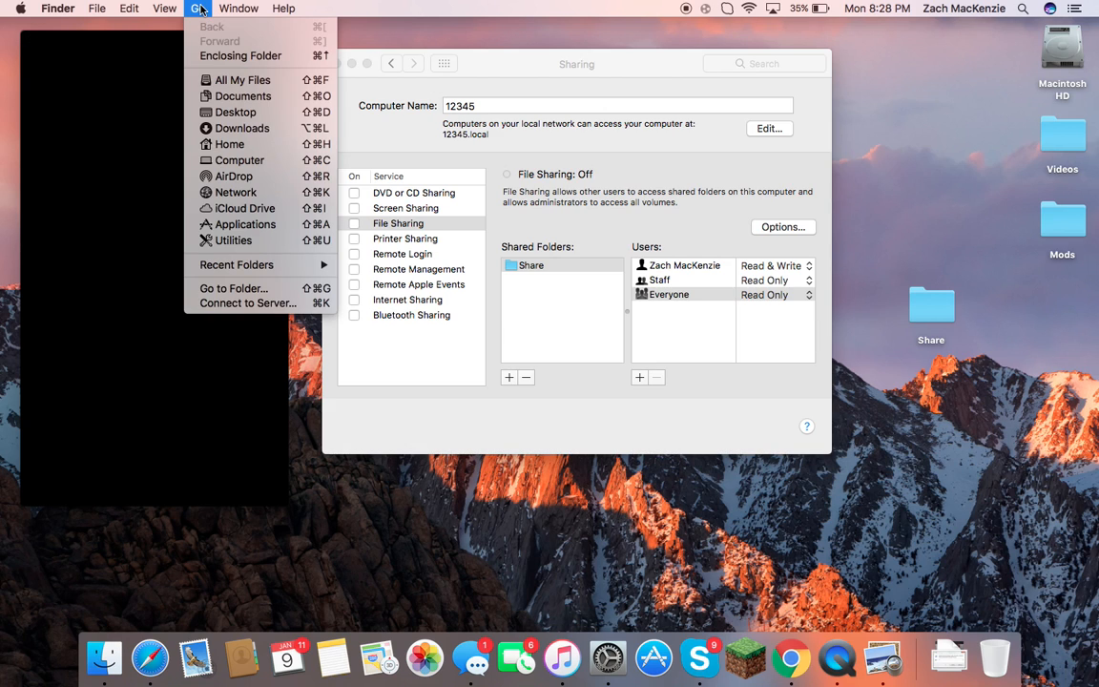
{"action": "left_click", "coordinate": [266, 304]}
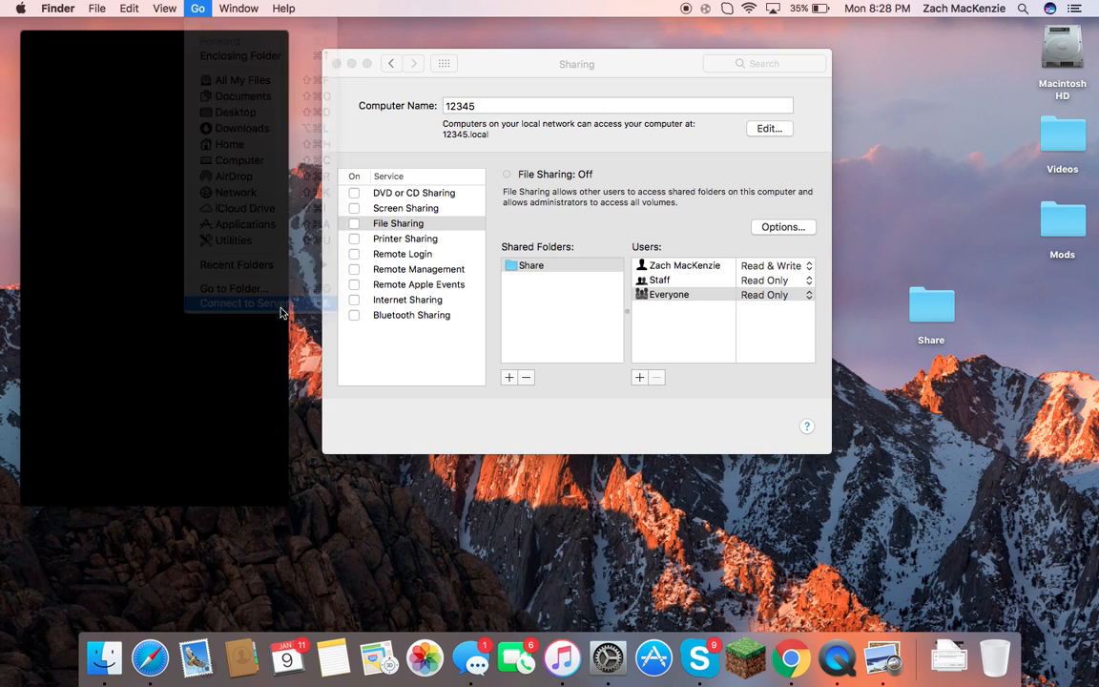
{"action": "left_click", "coordinate": [147, 85]}
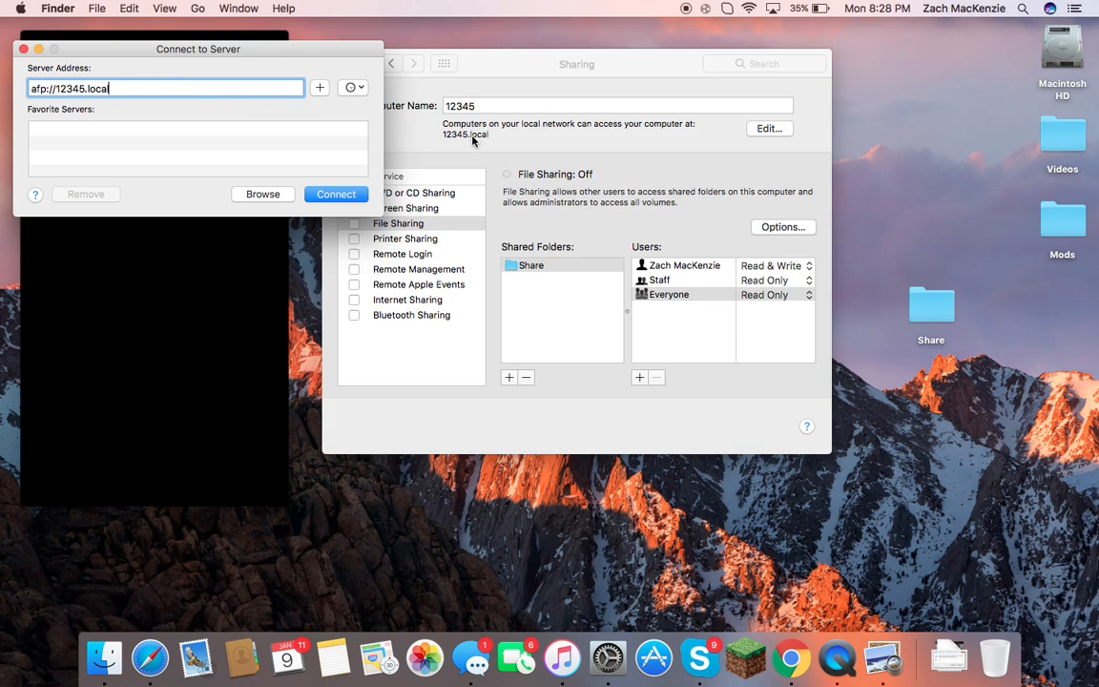
{"action": "double_click", "coordinate": [35, 89]}
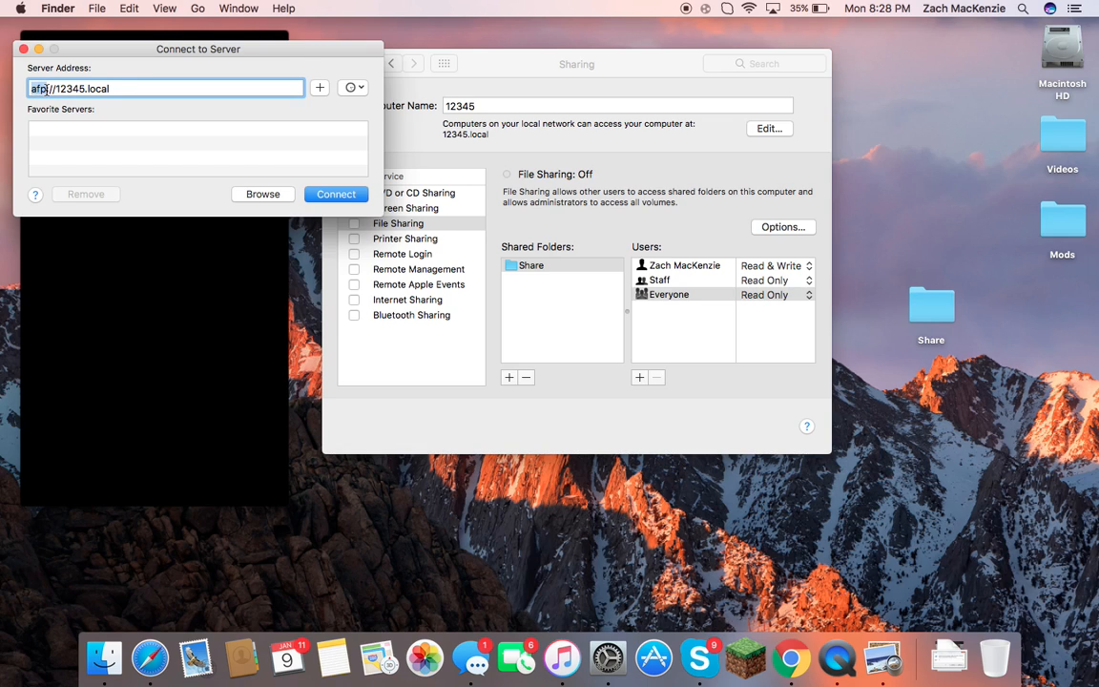
{"action": "left_click", "coordinate": [165, 84]}
{"action": "left_click", "coordinate": [336, 194]}
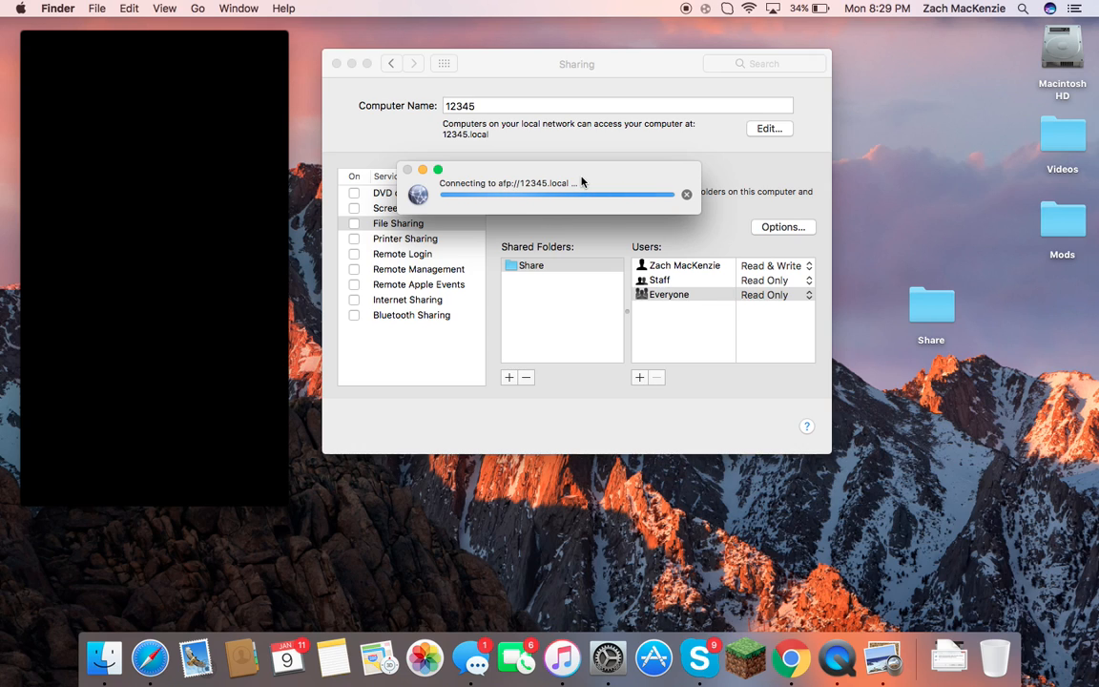
{"action": "left_click_drag", "start_coordinate": [576, 181], "coordinate": [714, 202]}
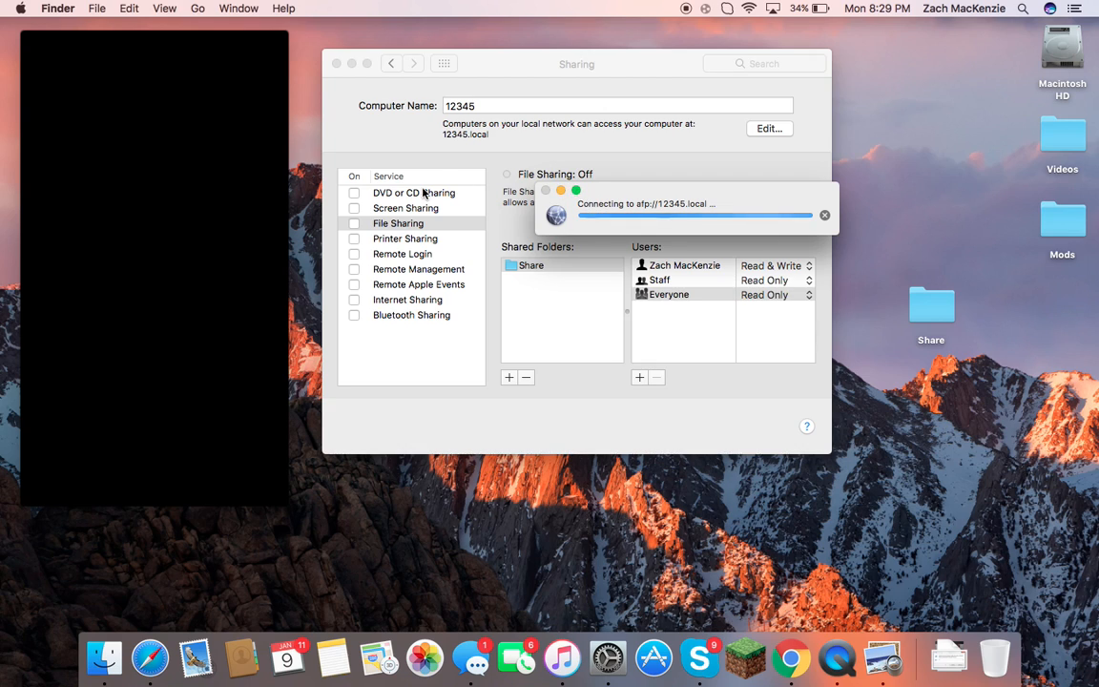
Turn File Sharing on in the Sharing pane.
{"action": "left_click", "coordinate": [354, 223]}
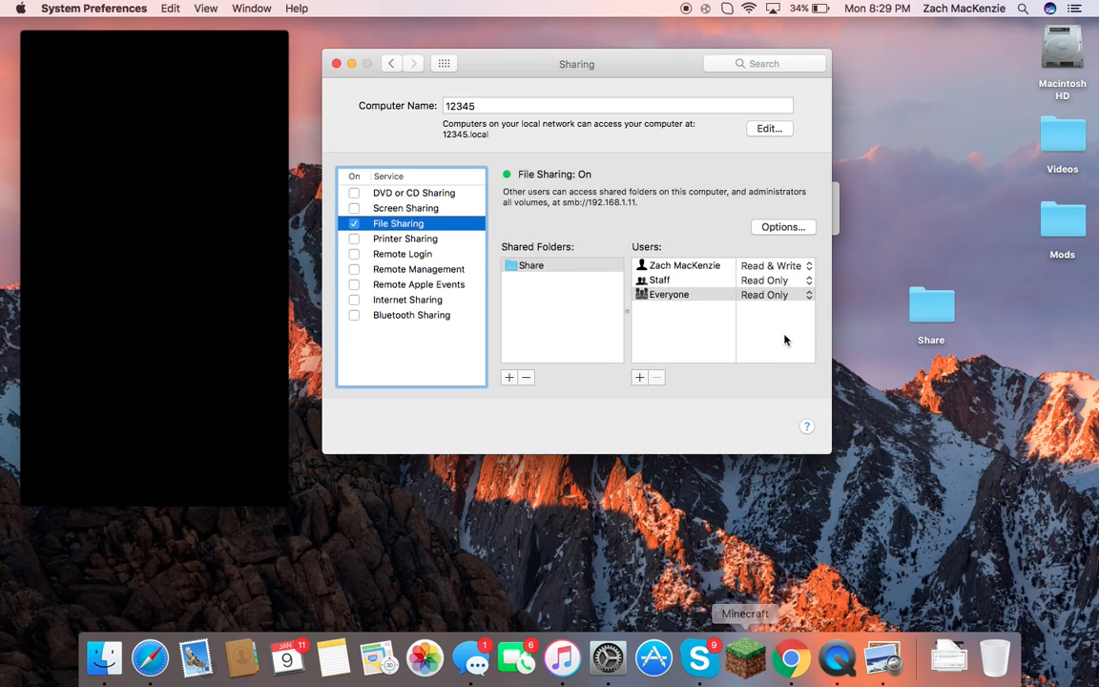
{"action": "left_click", "coordinate": [835, 202]}
{"action": "left_click_drag", "start_coordinate": [721, 193], "coordinate": [850, 193]}
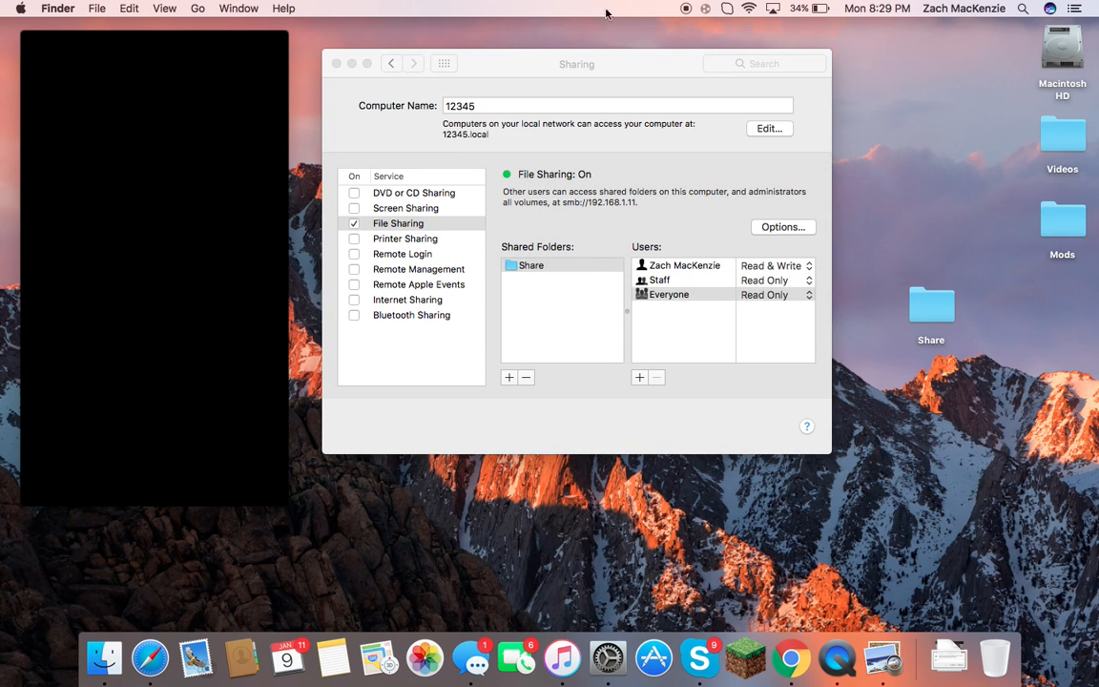
Retry connecting to afp://12345.local, then cancel the attempt.
{"action": "left_click", "coordinate": [198, 7]}
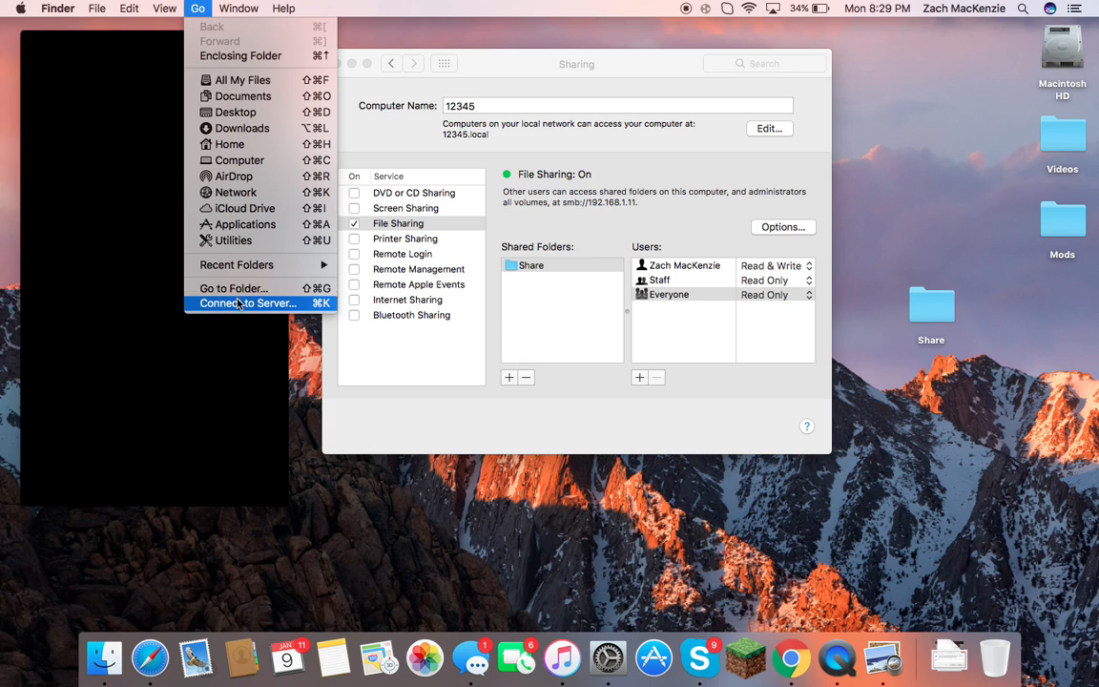
{"action": "left_click", "coordinate": [281, 281]}
{"action": "left_click", "coordinate": [336, 190]}
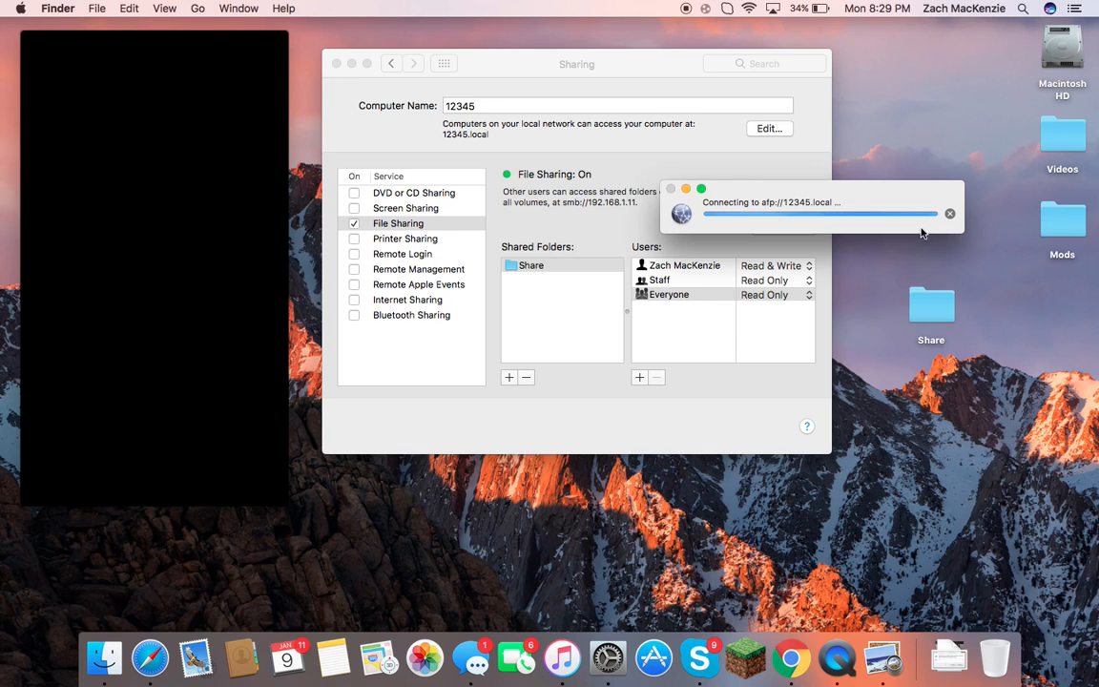
{"action": "left_click", "coordinate": [950, 214]}
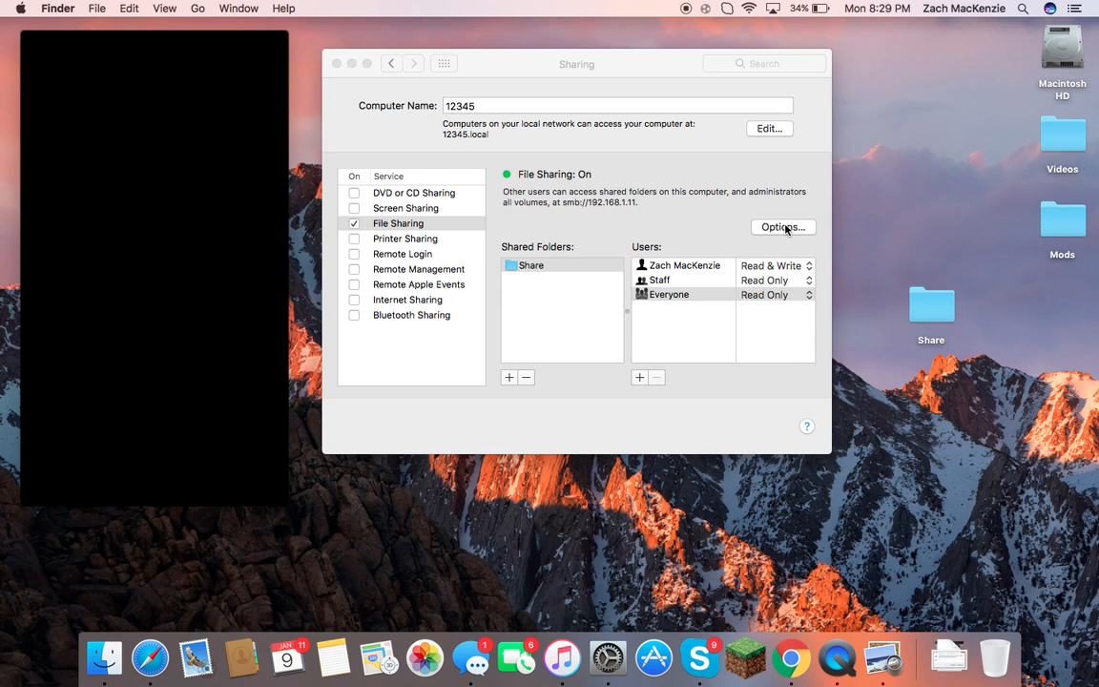
Check the smb://192.168.1.11 address and review File Sharing's SMB and AFP options.
{"action": "left_click", "coordinate": [563, 200]}
{"action": "left_click_drag", "start_coordinate": [563, 203], "coordinate": [653, 220]}
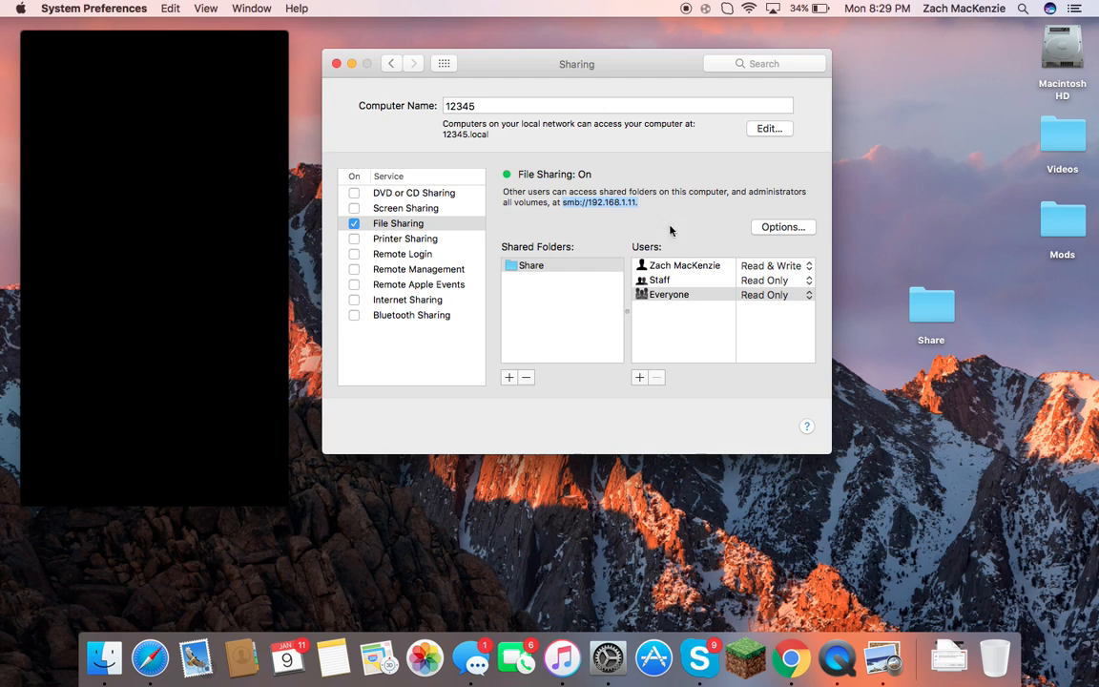
{"action": "left_click", "coordinate": [781, 233]}
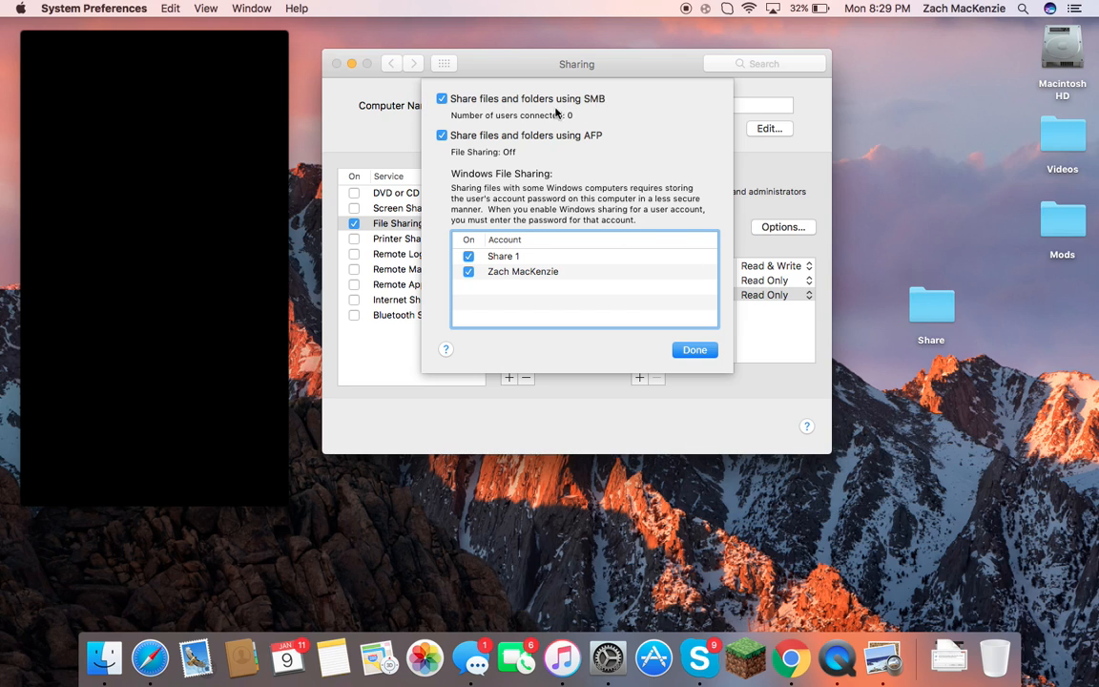
{"action": "left_click", "coordinate": [696, 351]}
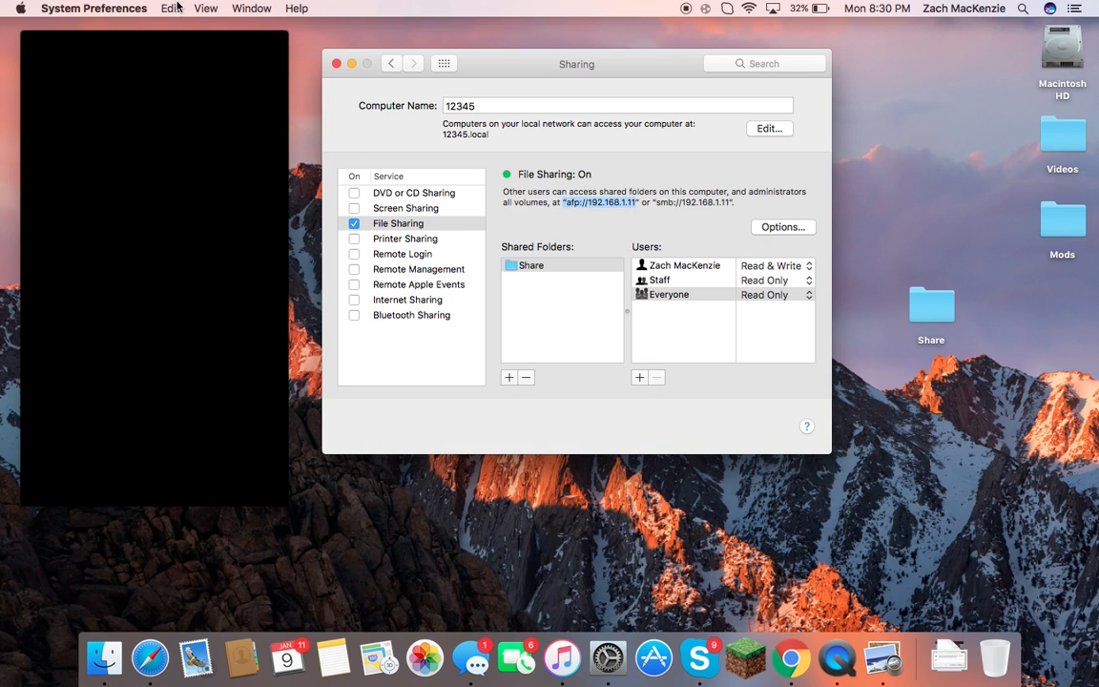
{"action": "left_click", "coordinate": [336, 574]}
{"action": "left_click", "coordinate": [198, 9]}
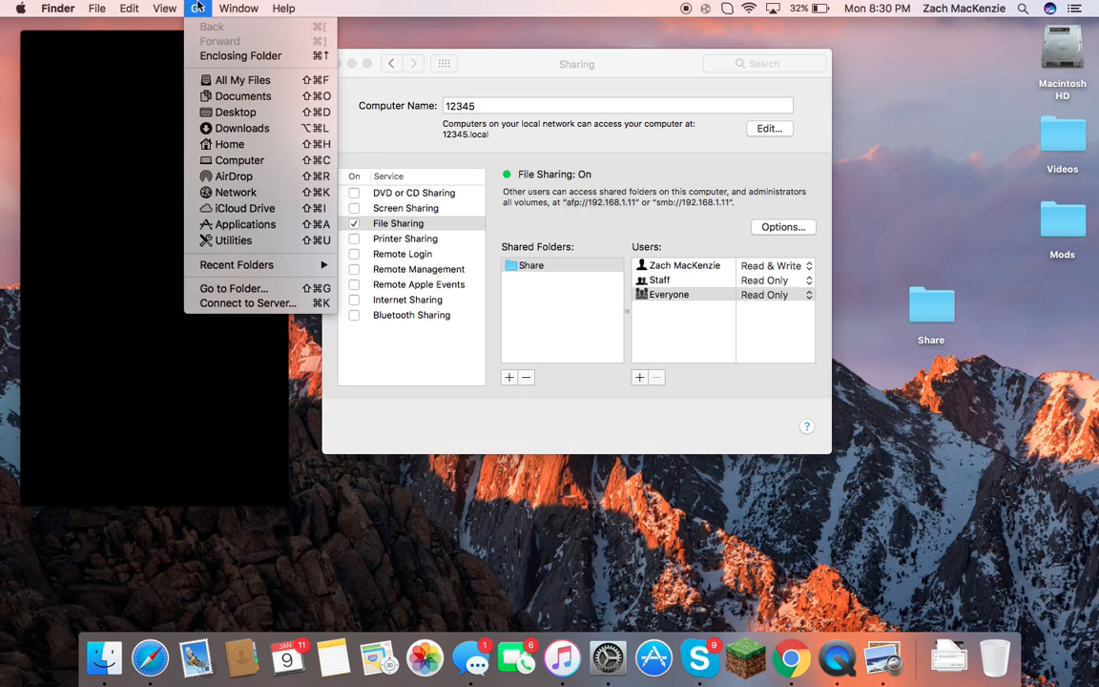
{"action": "left_click", "coordinate": [271, 304]}
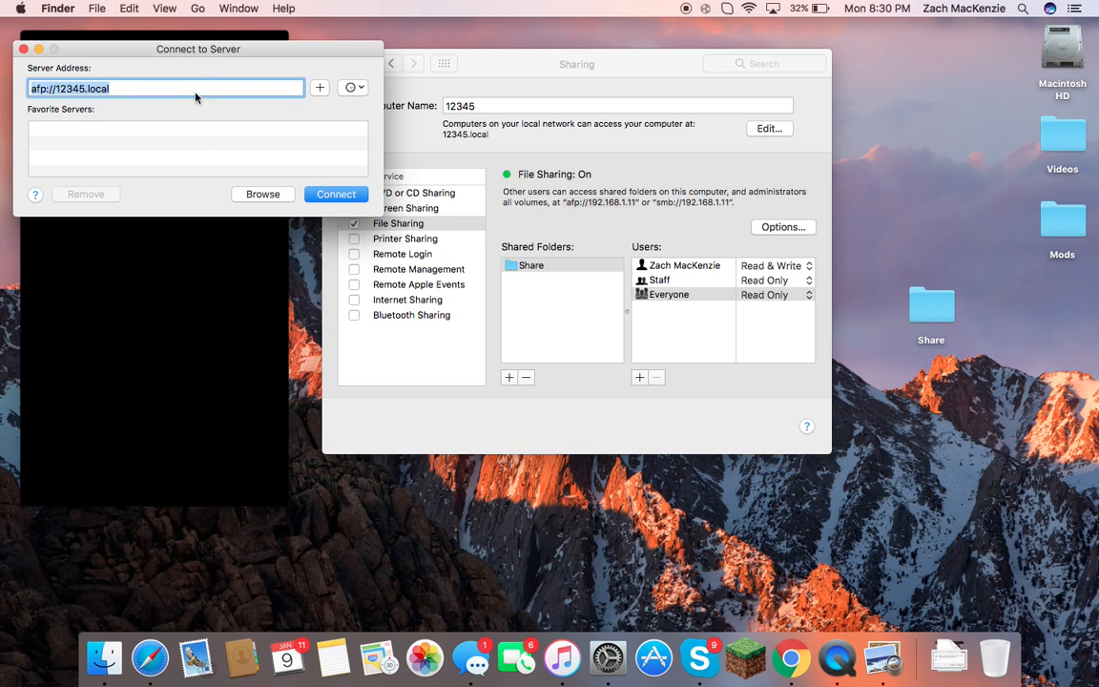
{"action": "left_click", "coordinate": [350, 201]}
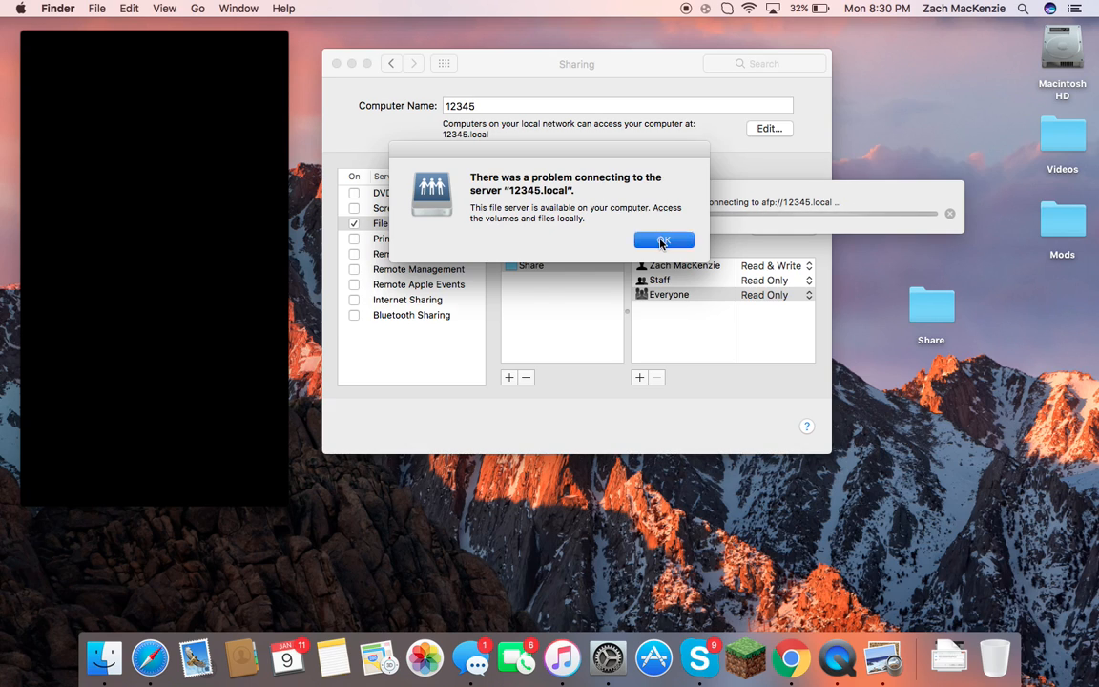
{"action": "left_click", "coordinate": [661, 240]}
{"action": "left_click_drag", "start_coordinate": [113, 50], "coordinate": [177, 103]}
{"action": "left_click", "coordinate": [306, 179]}
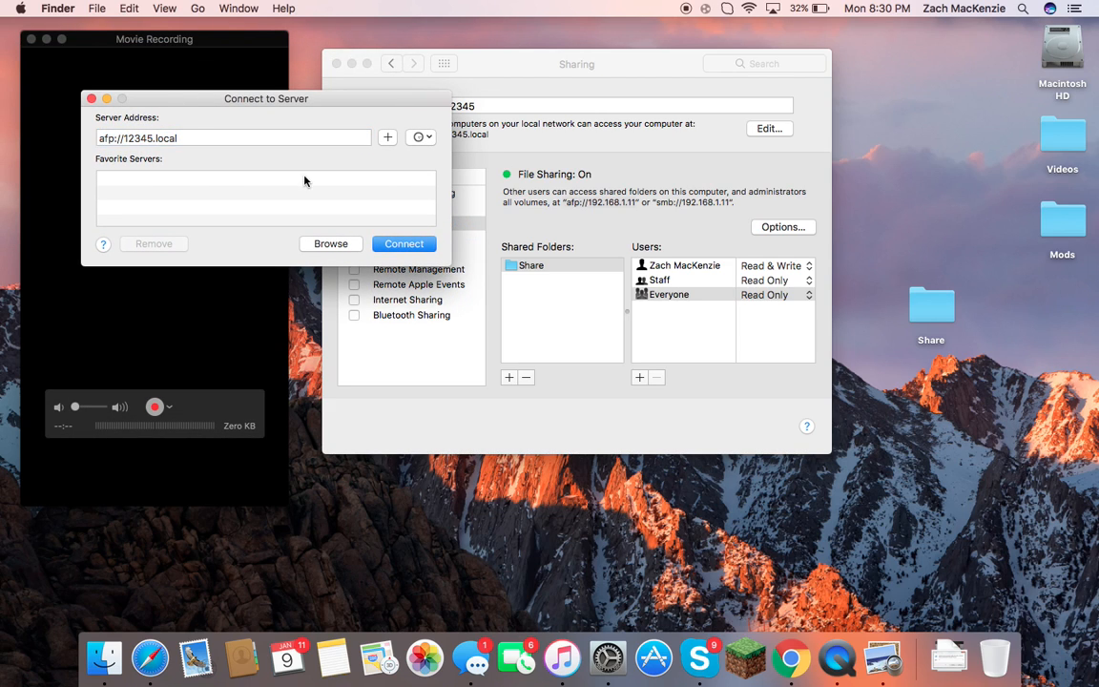
{"action": "left_click", "coordinate": [92, 99]}
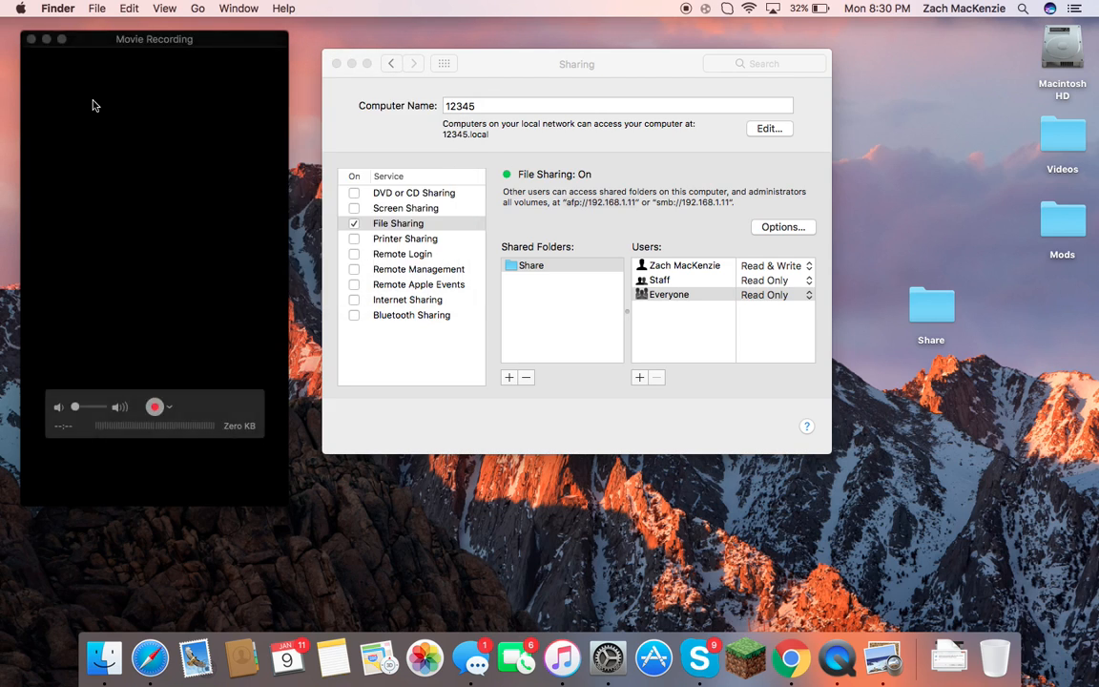
{"action": "left_click_drag", "start_coordinate": [563, 202], "coordinate": [637, 202]}
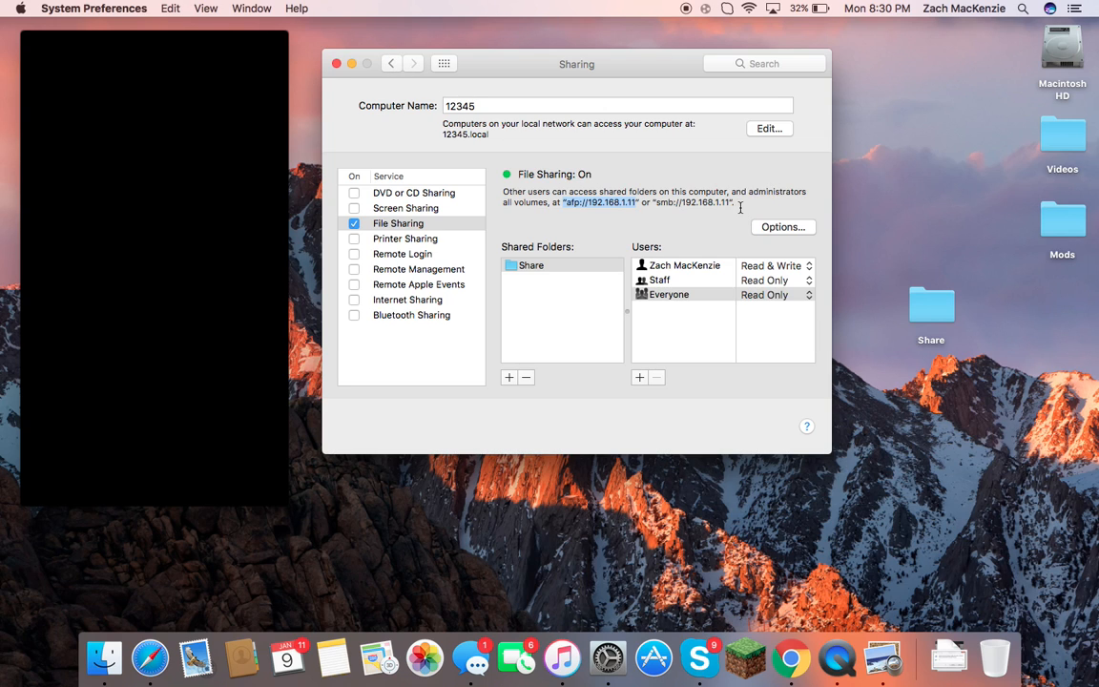
Open Users & Groups and unlock it with the admin password.
{"action": "left_click", "coordinate": [387, 64]}
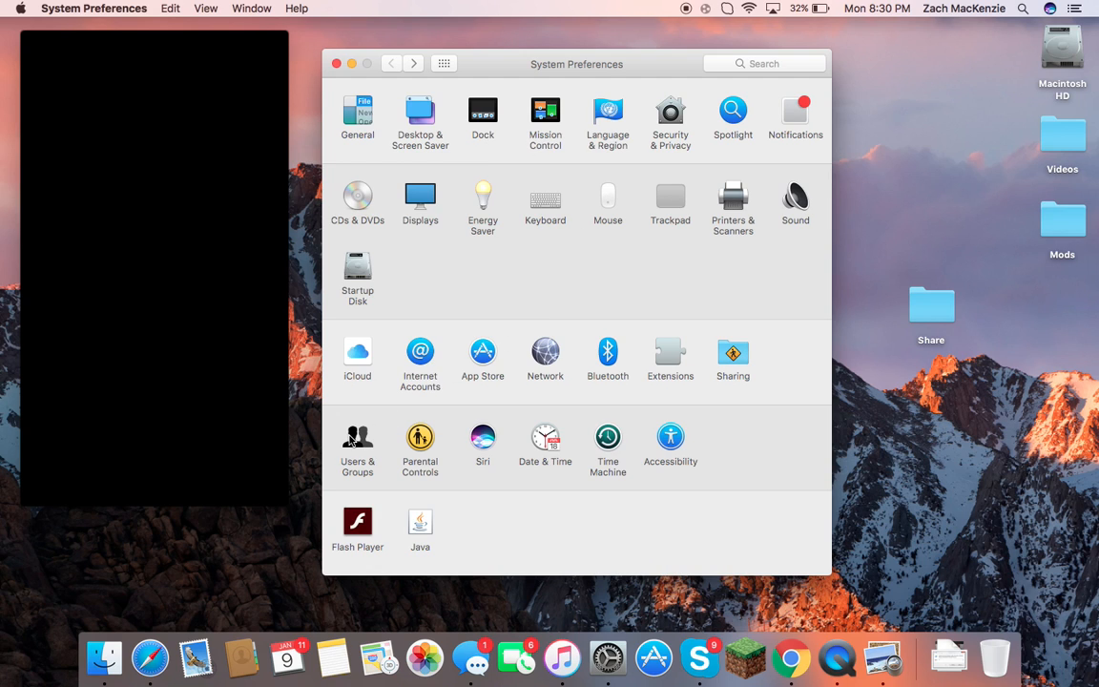
{"action": "left_click", "coordinate": [356, 441]}
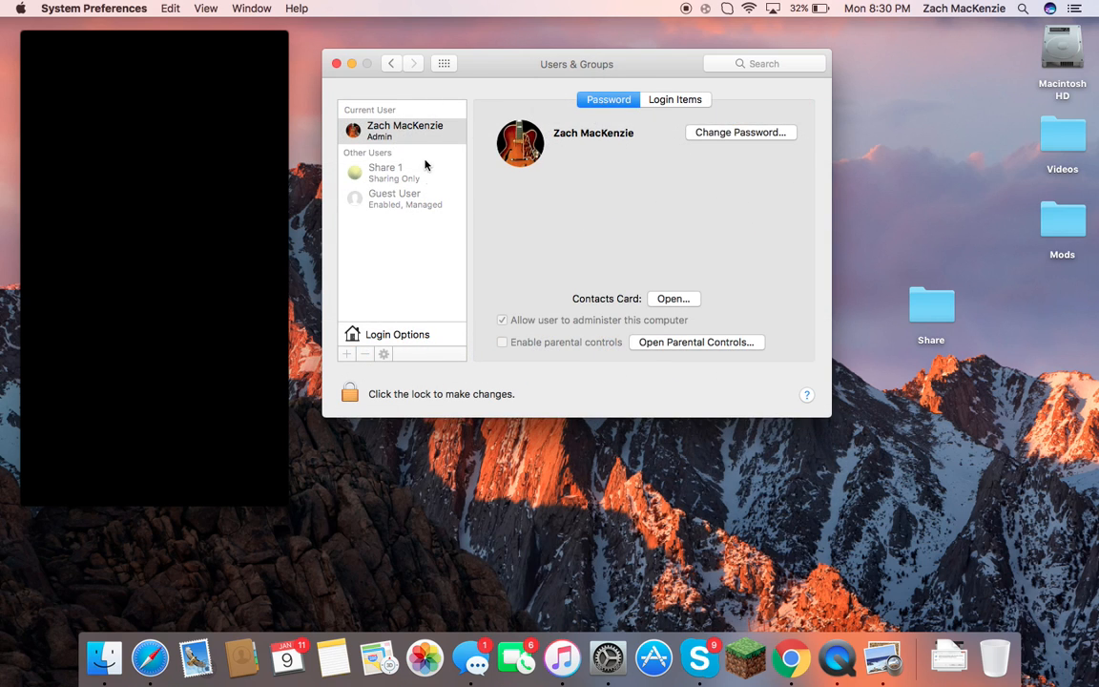
{"action": "left_click", "coordinate": [349, 395]}
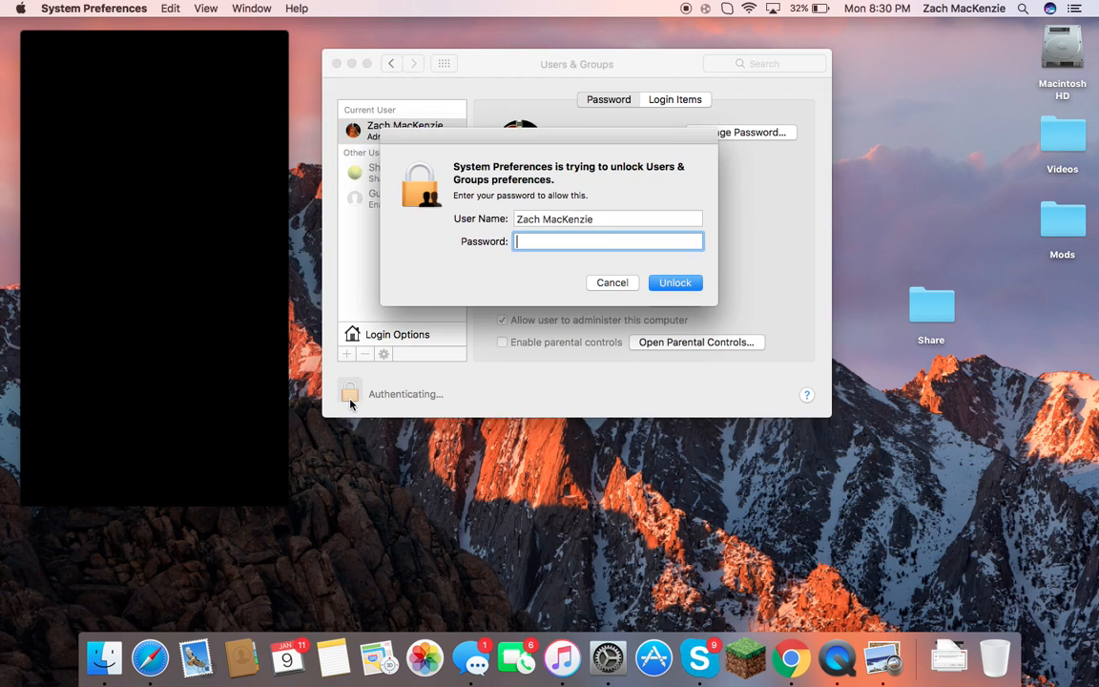
{"action": "type", "text": "••••••••••"}
{"action": "key", "text": "Return"}
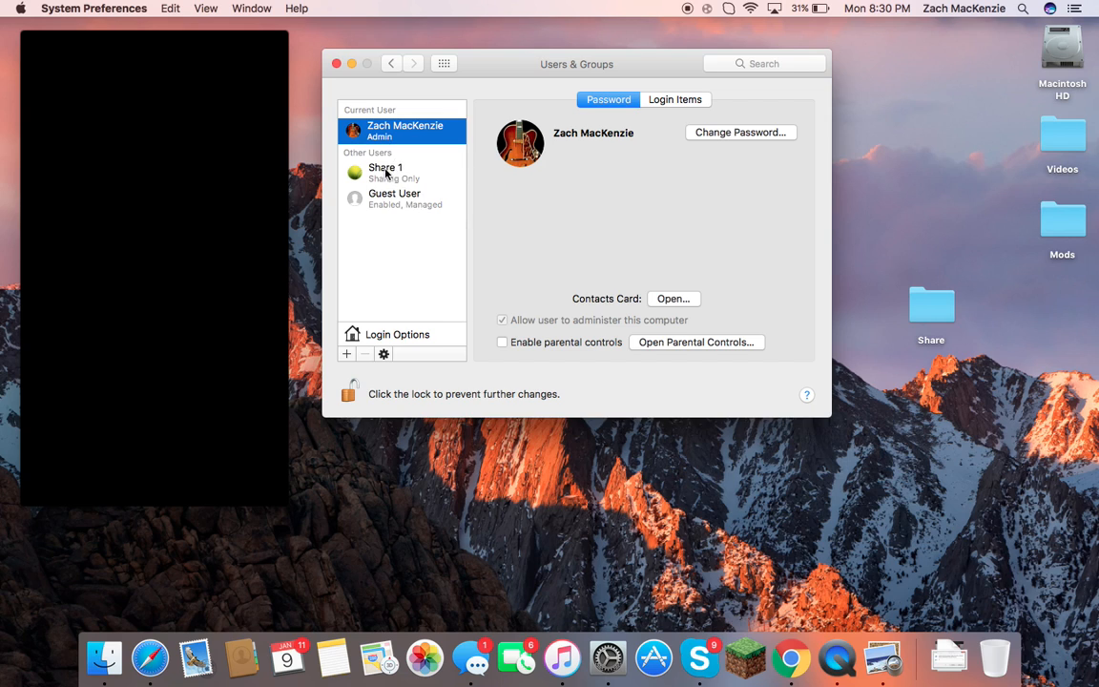
Start a Sharing Only account, cancel it, and select the existing Share 1 user.
{"action": "left_click", "coordinate": [347, 354]}
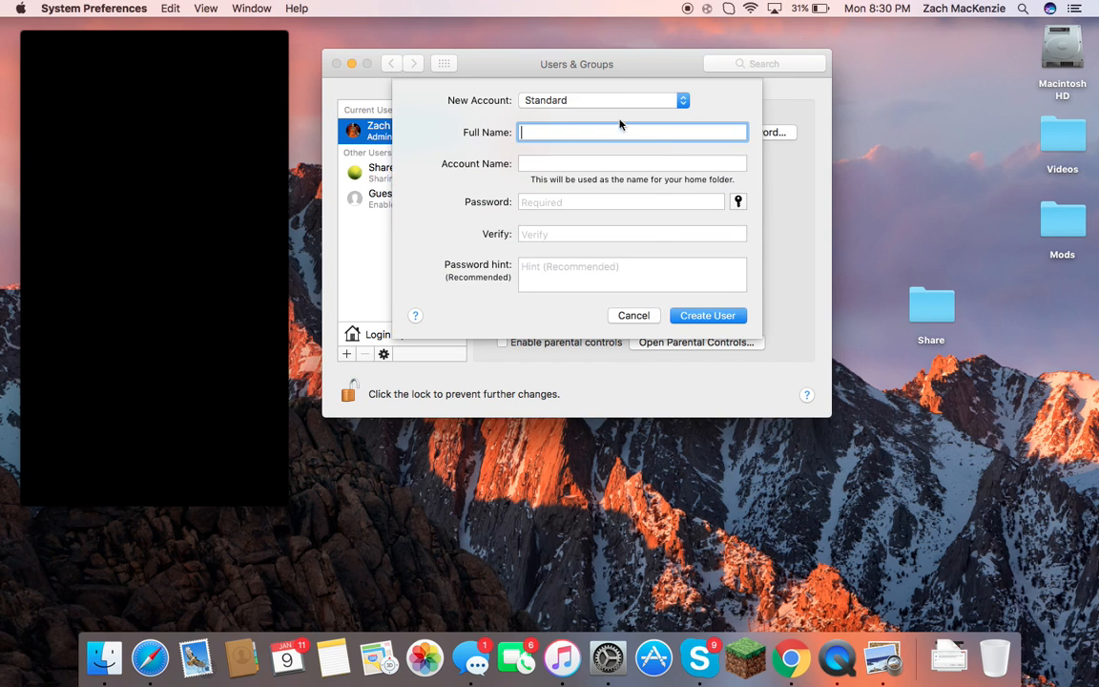
{"action": "left_click", "coordinate": [601, 99]}
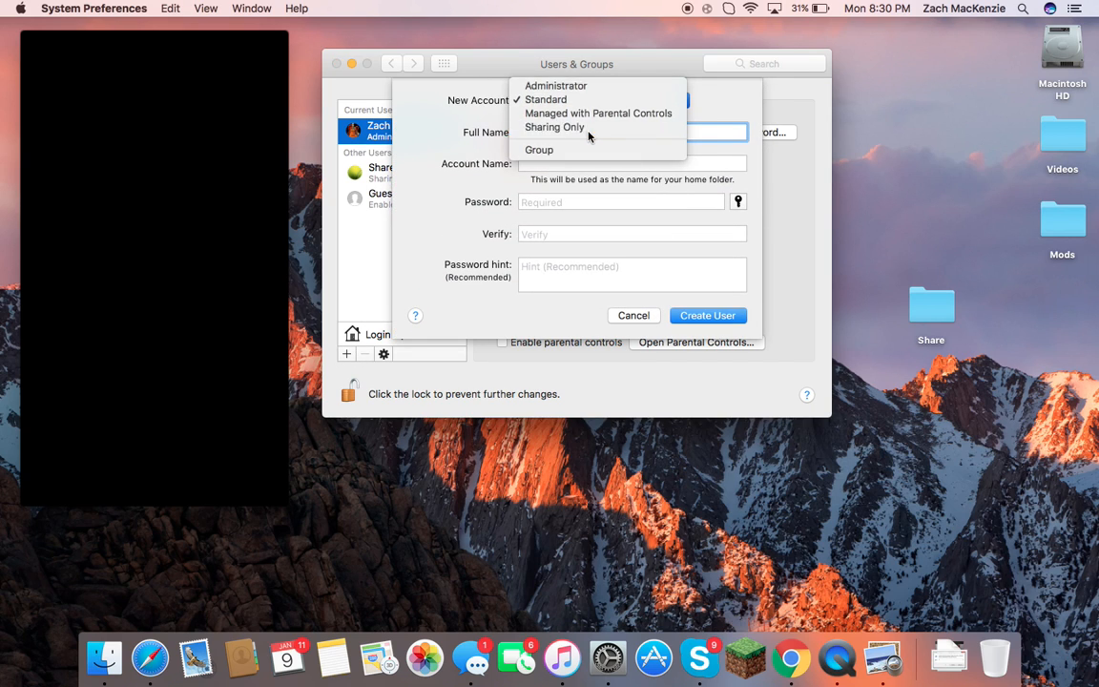
{"action": "left_click", "coordinate": [590, 135]}
{"action": "left_click", "coordinate": [551, 164]}
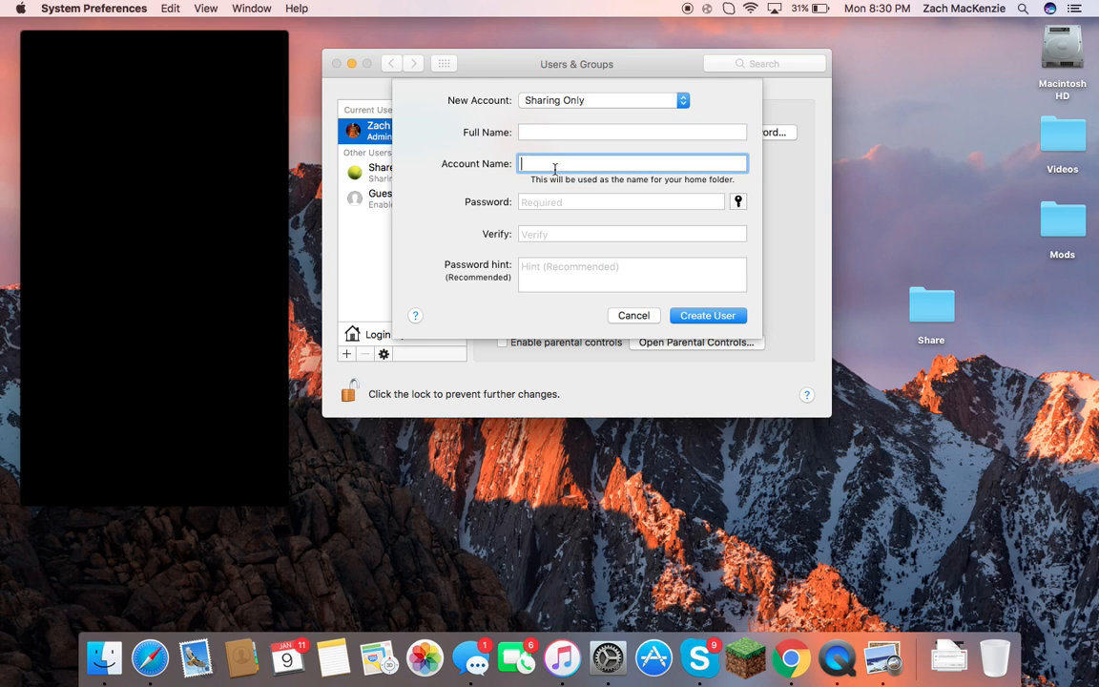
{"action": "left_click", "coordinate": [563, 201]}
{"action": "left_click", "coordinate": [555, 233]}
{"action": "left_click", "coordinate": [556, 202]}
{"action": "left_click", "coordinate": [552, 234]}
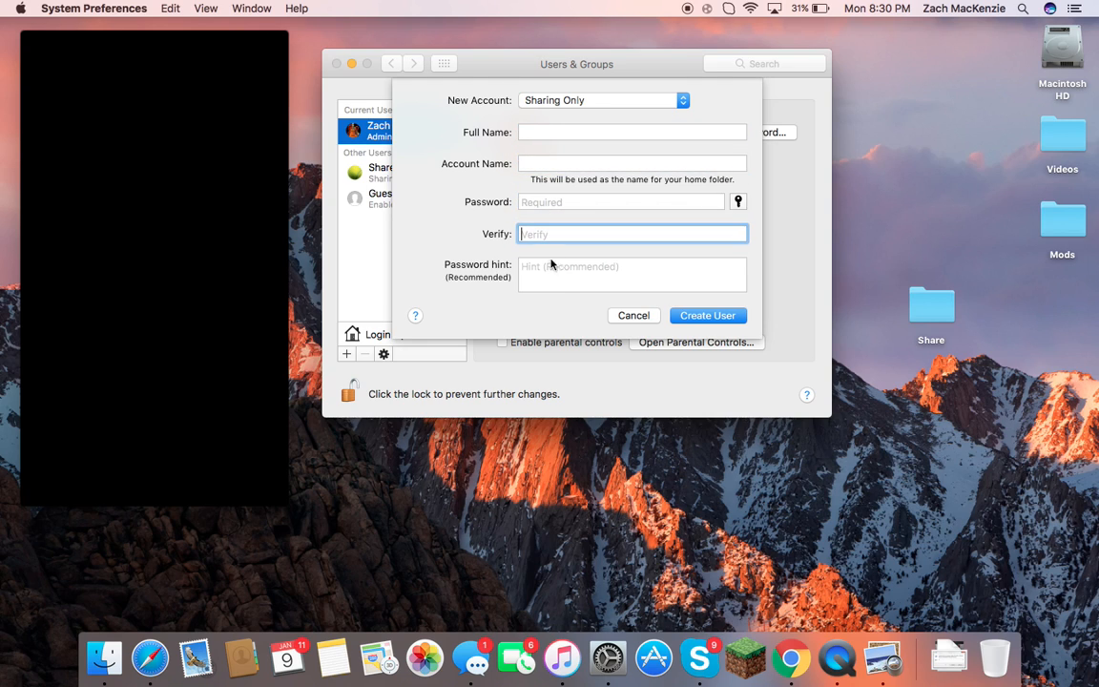
{"action": "left_click", "coordinate": [633, 316]}
{"action": "left_click", "coordinate": [437, 176]}
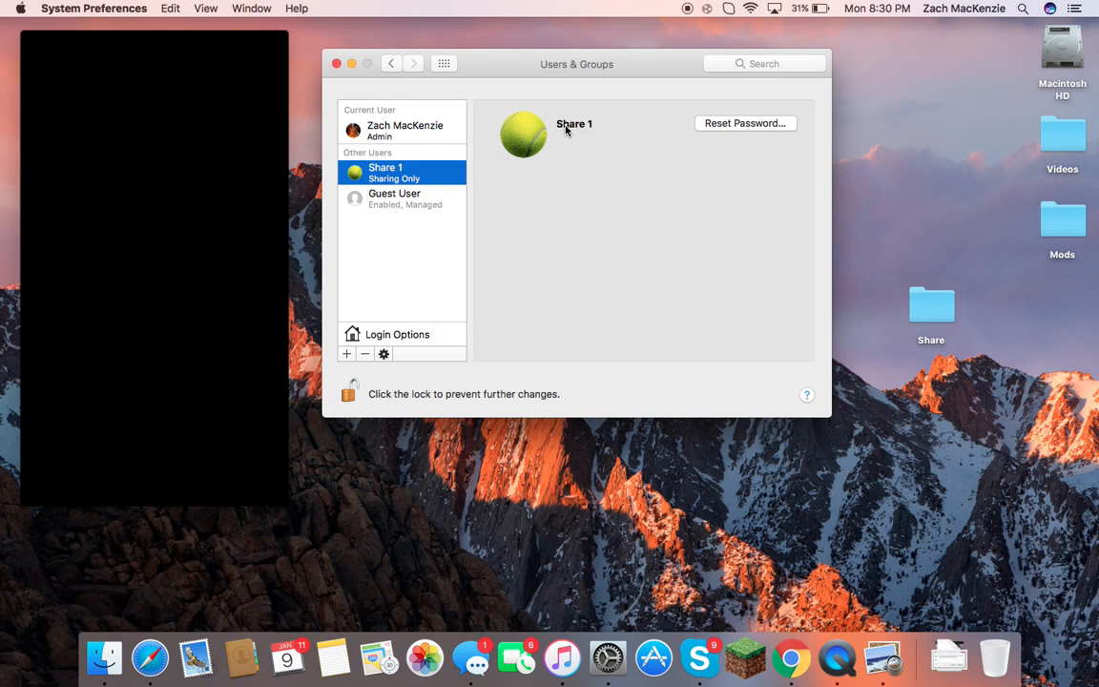
Return to Sharing and review File Sharing Options for SMB, AFP and Share 1.
{"action": "left_click", "coordinate": [390, 64]}
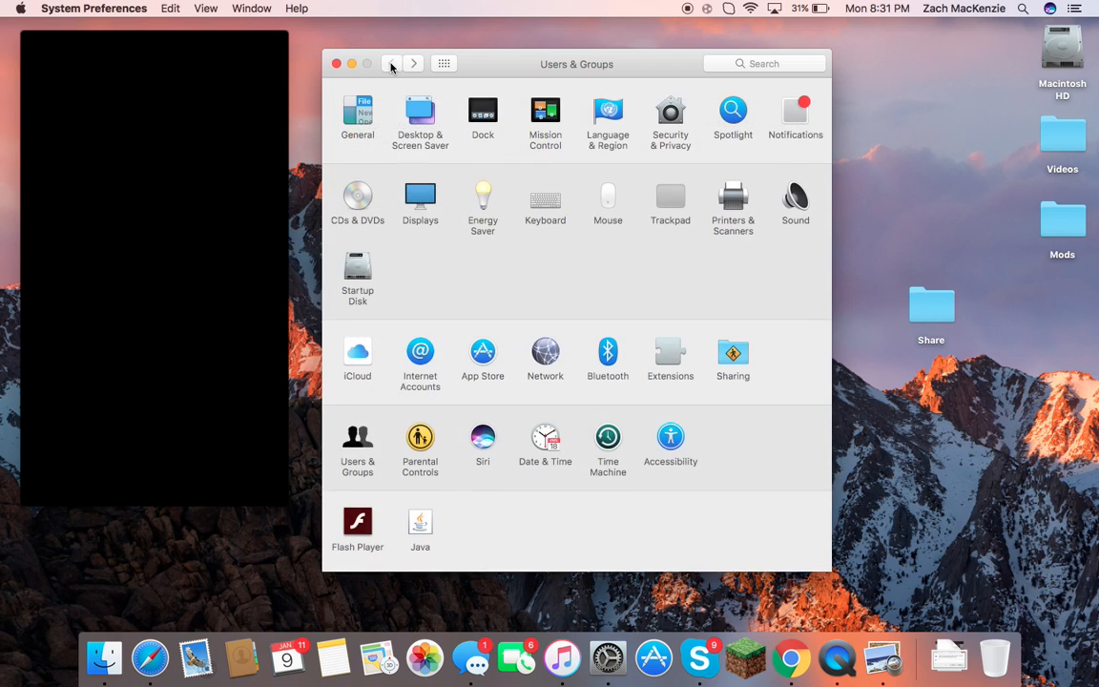
{"action": "left_click", "coordinate": [731, 357]}
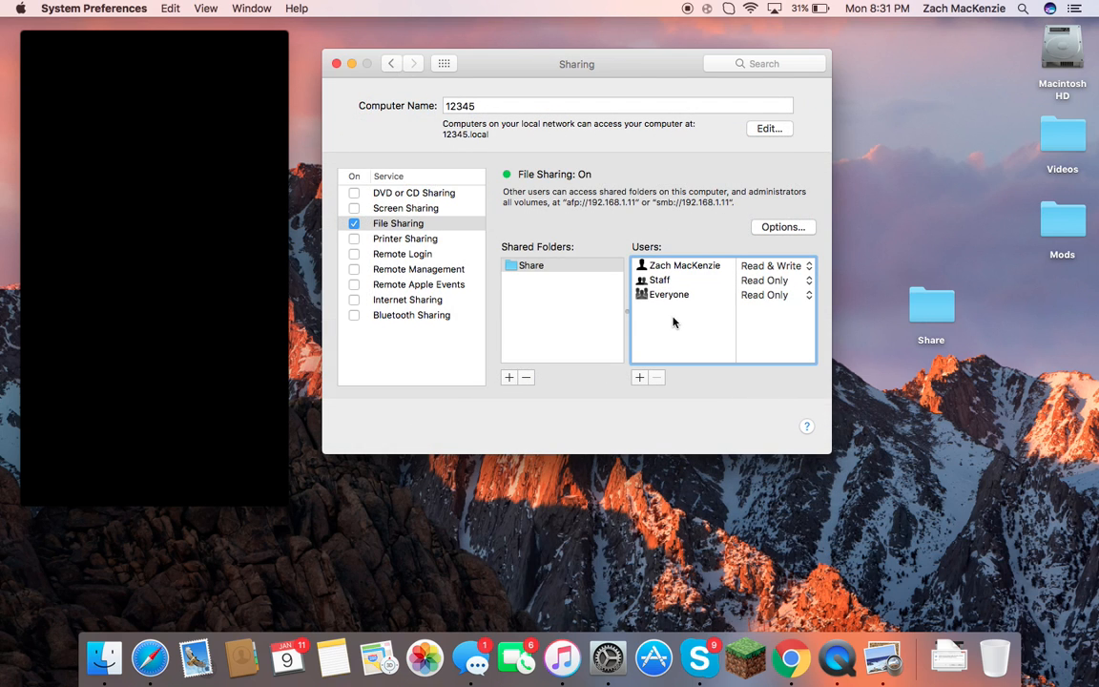
{"action": "left_click", "coordinate": [765, 227]}
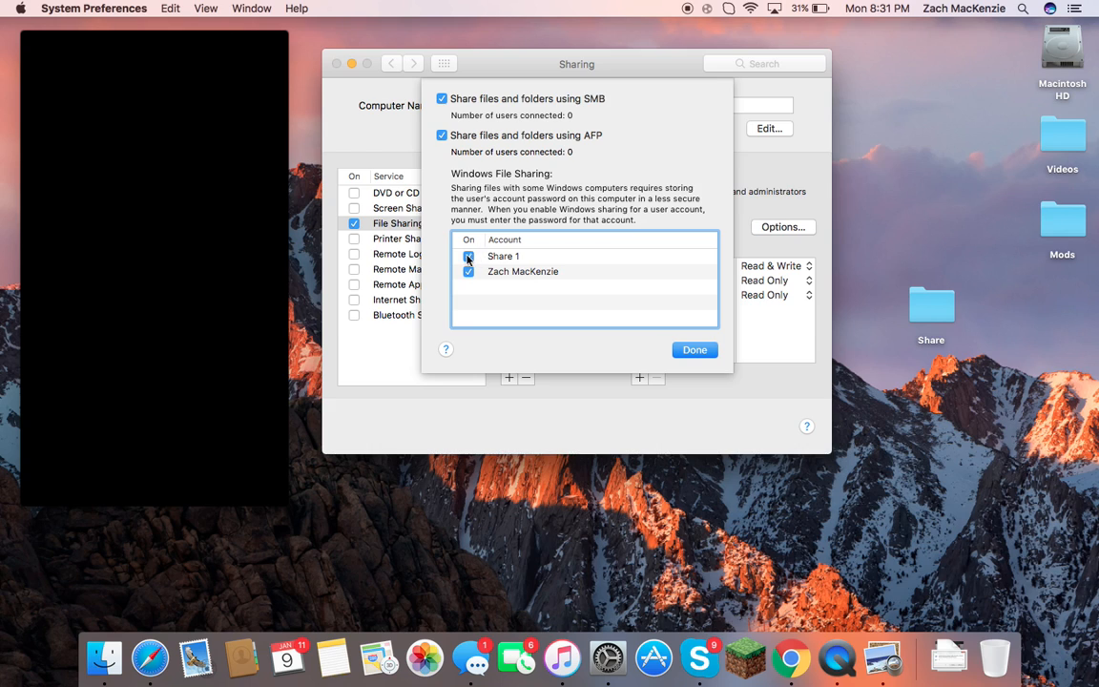
{"action": "left_click", "coordinate": [691, 350]}
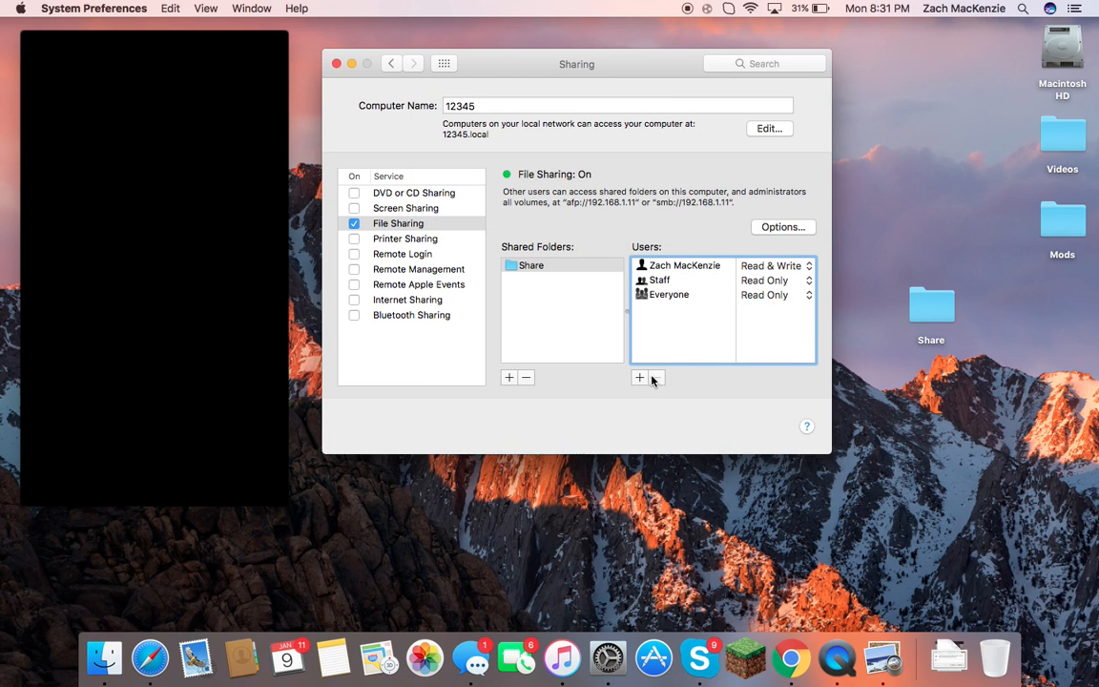
Add the Share 1 account to the Share folder's users list.
{"action": "left_click", "coordinate": [639, 378]}
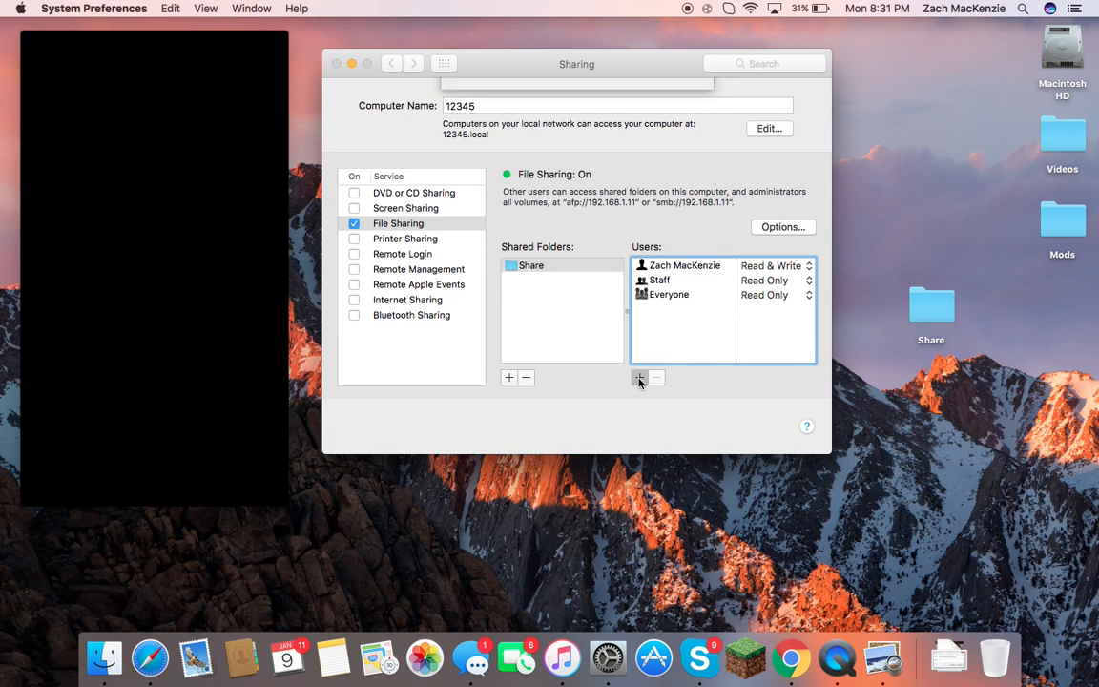
{"action": "left_click", "coordinate": [580, 130]}
{"action": "left_click", "coordinate": [668, 253]}
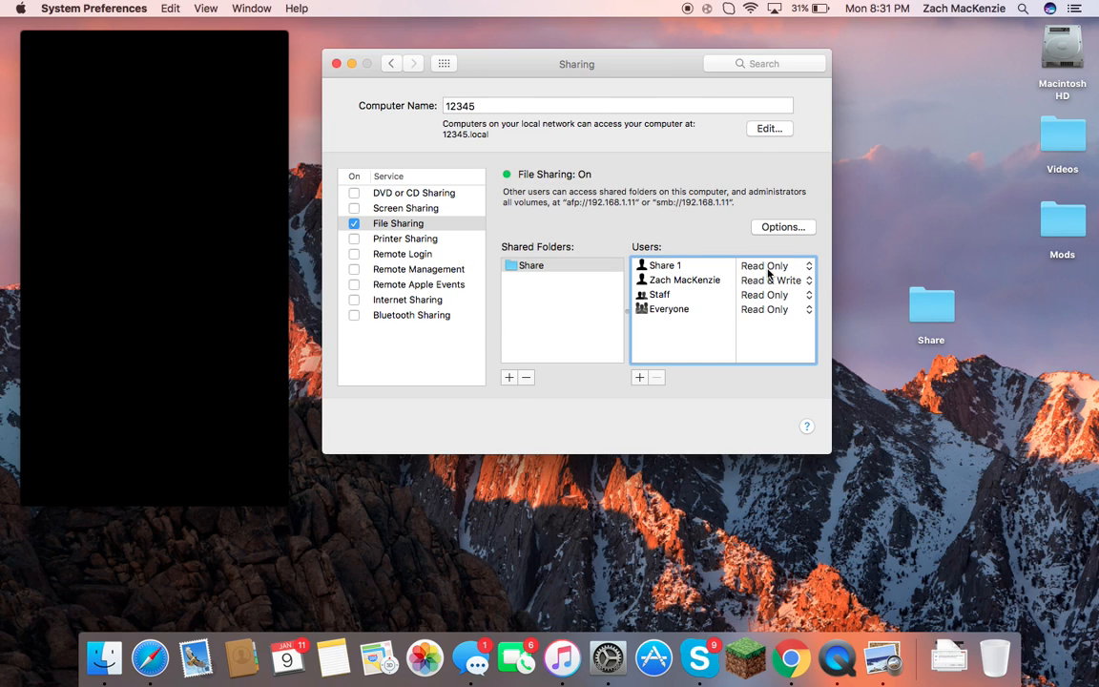
Set Share 1's access to the Share folder to Read Only.
{"action": "left_click", "coordinate": [773, 269]}
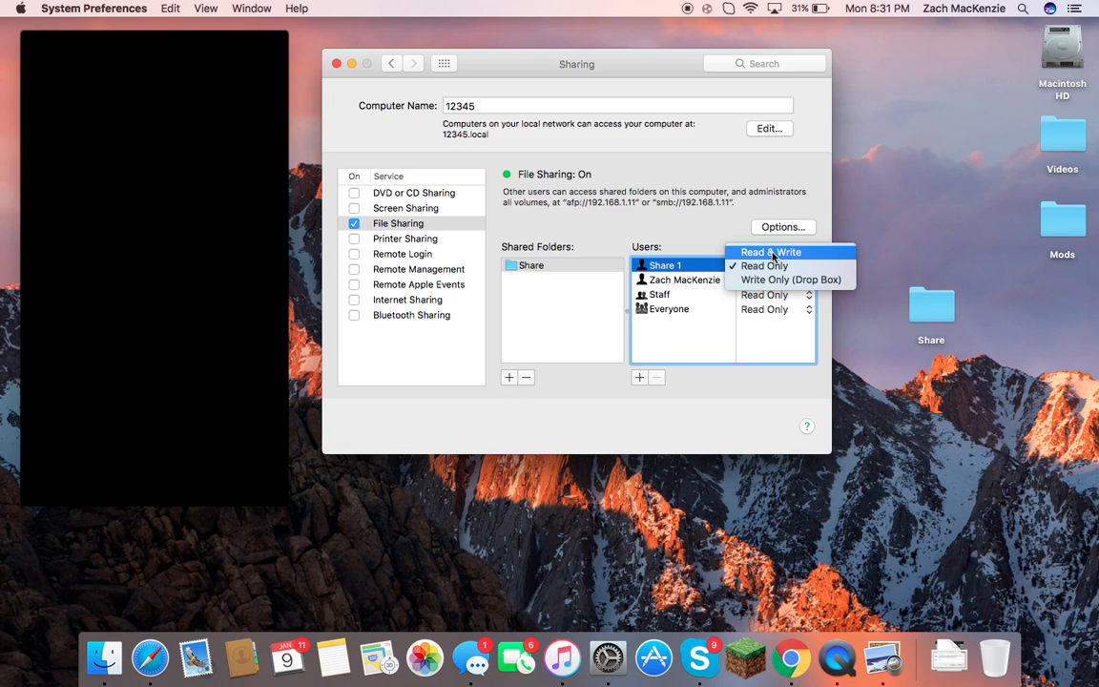
{"action": "left_click", "coordinate": [773, 271]}
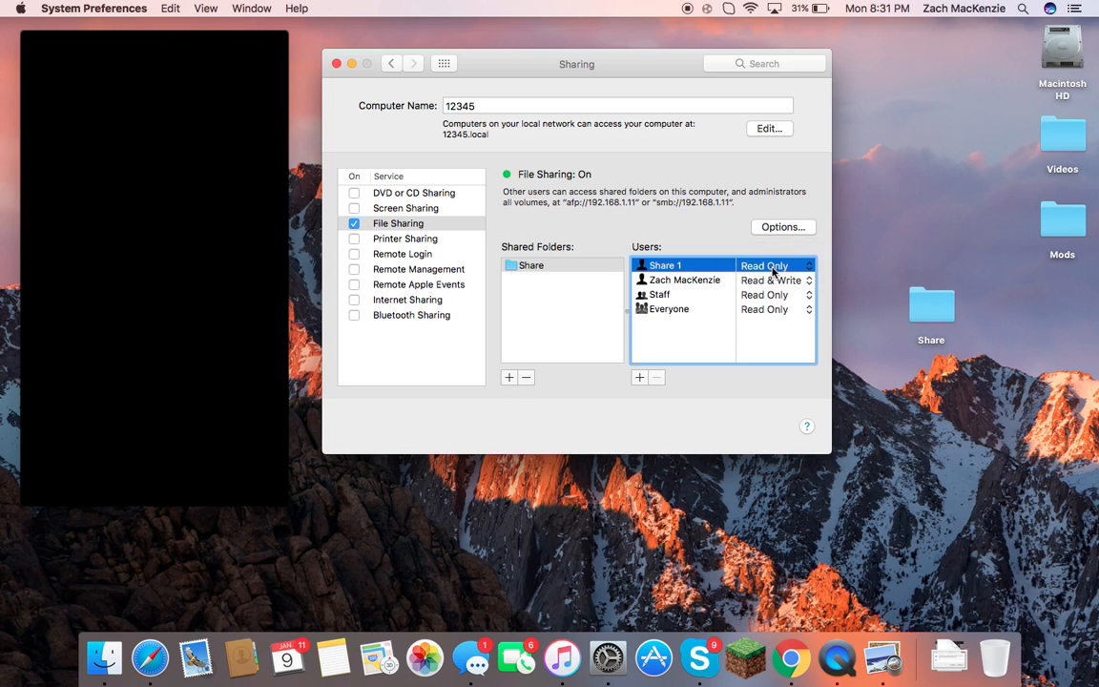
{"action": "left_click", "coordinate": [776, 270]}
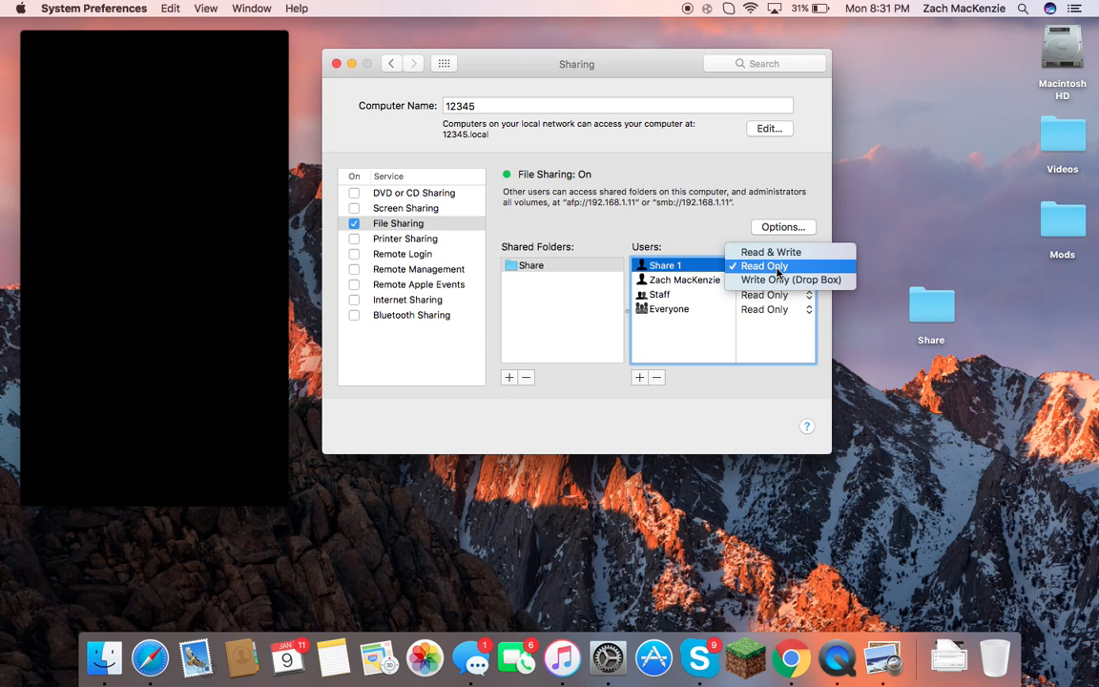
{"action": "left_click", "coordinate": [695, 249]}
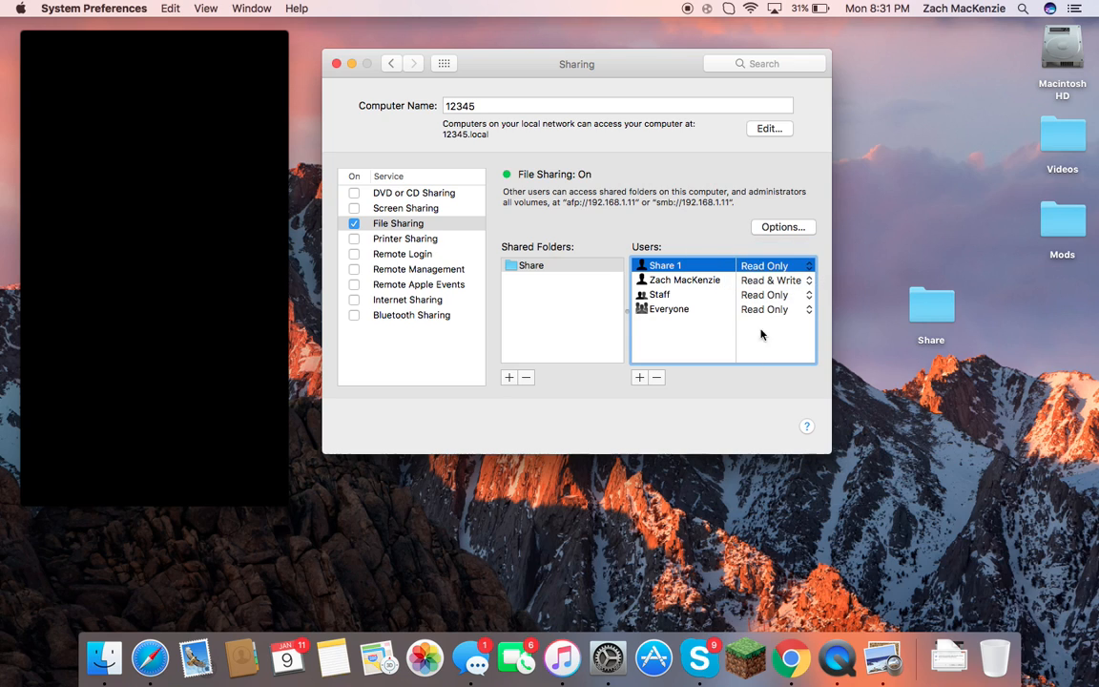
{"action": "left_click", "coordinate": [716, 280]}
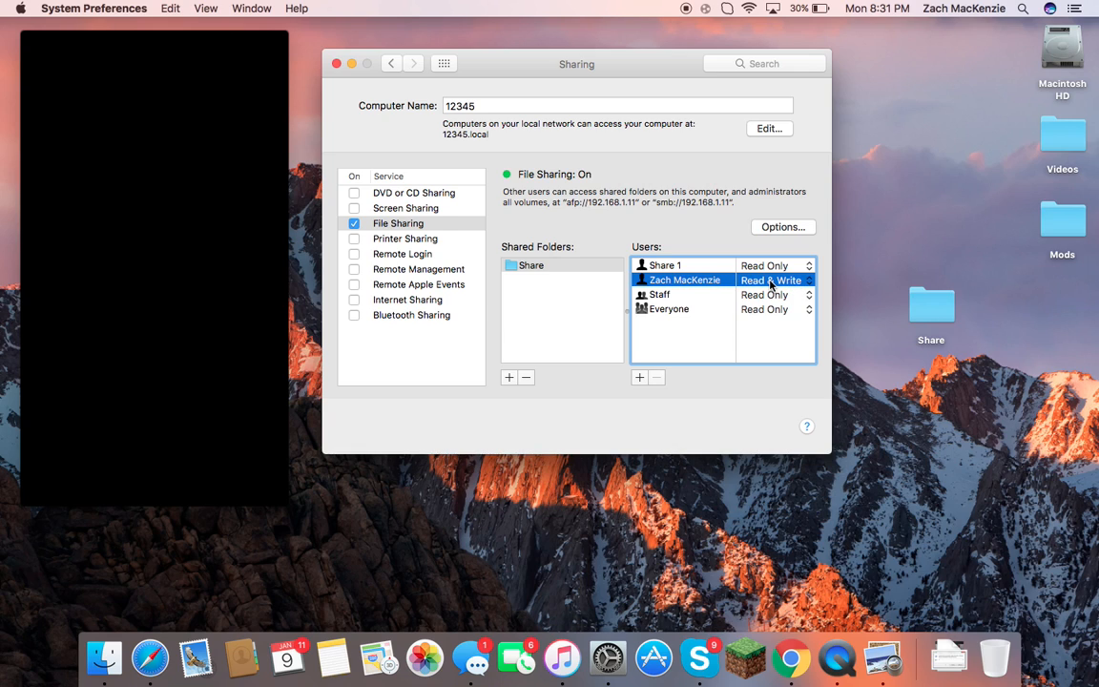
{"action": "left_click", "coordinate": [764, 267]}
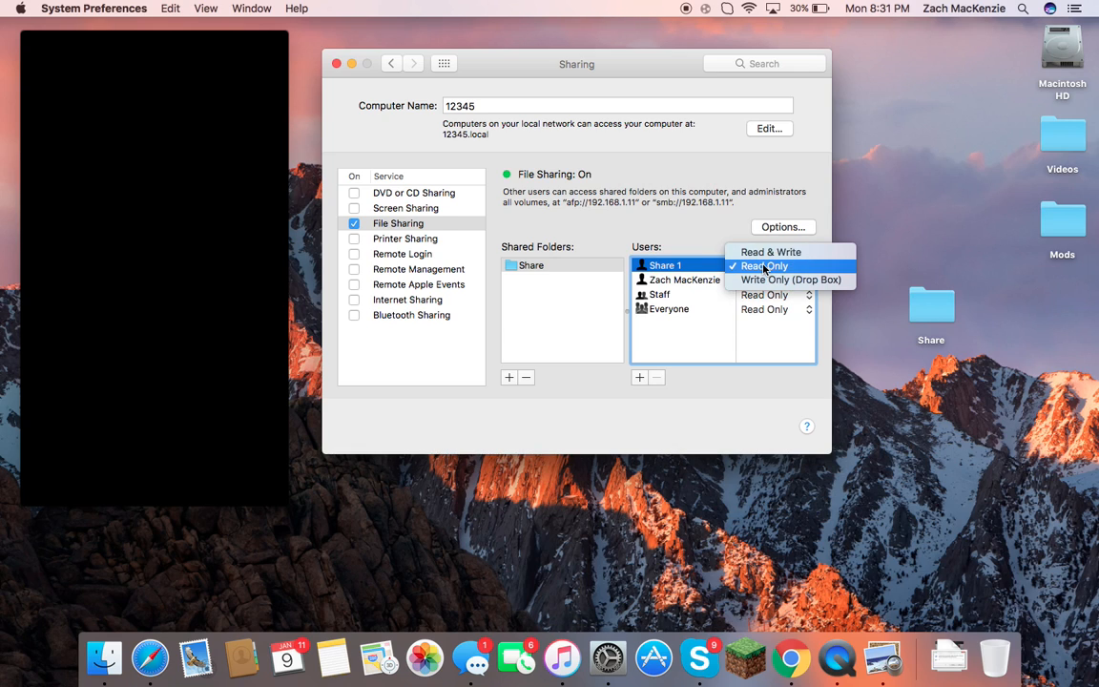
{"action": "left_click", "coordinate": [762, 265]}
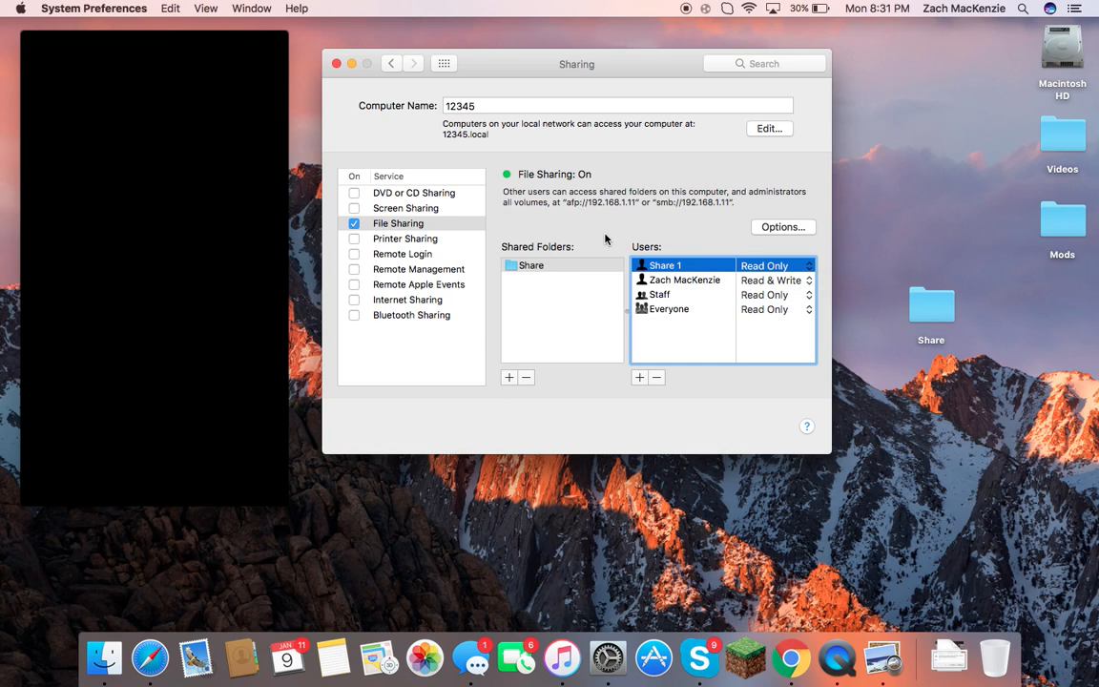
Open run-command.png in Preview and close its file name and location details.
{"action": "left_click", "coordinate": [948, 657]}
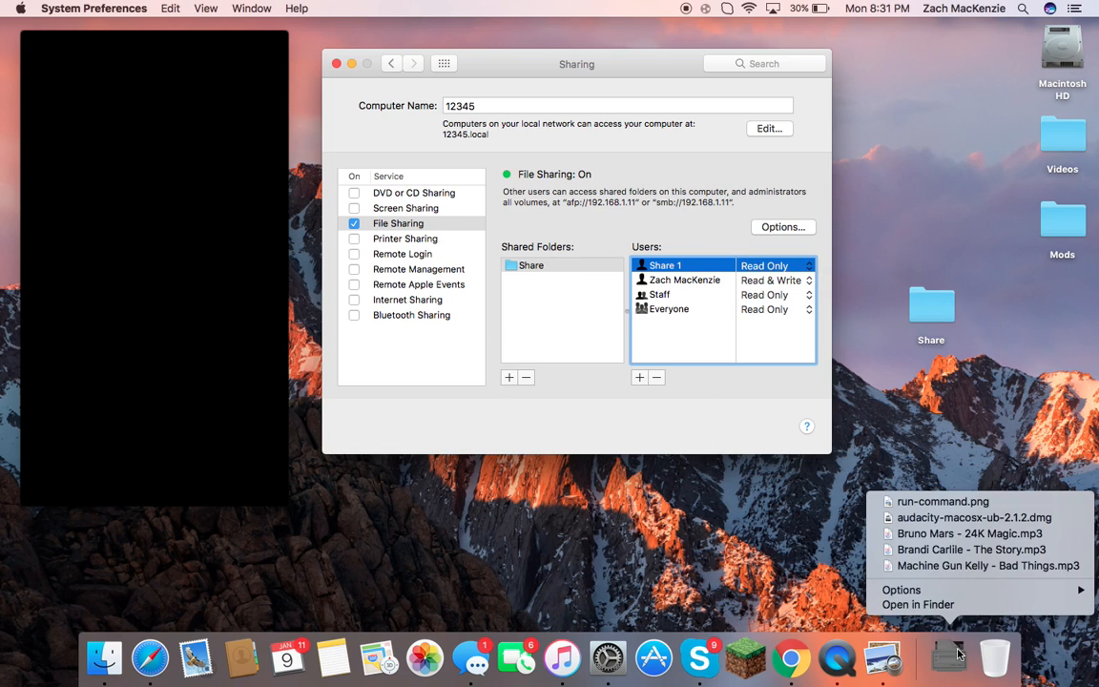
{"action": "left_click", "coordinate": [721, 513]}
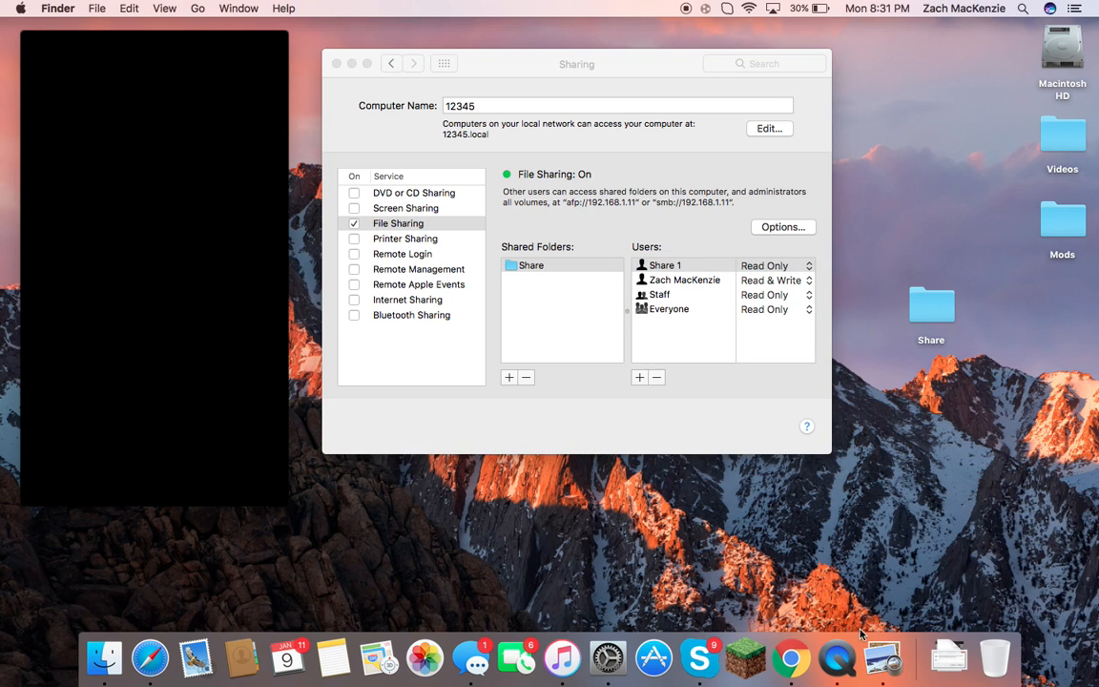
{"action": "left_click", "coordinate": [887, 659]}
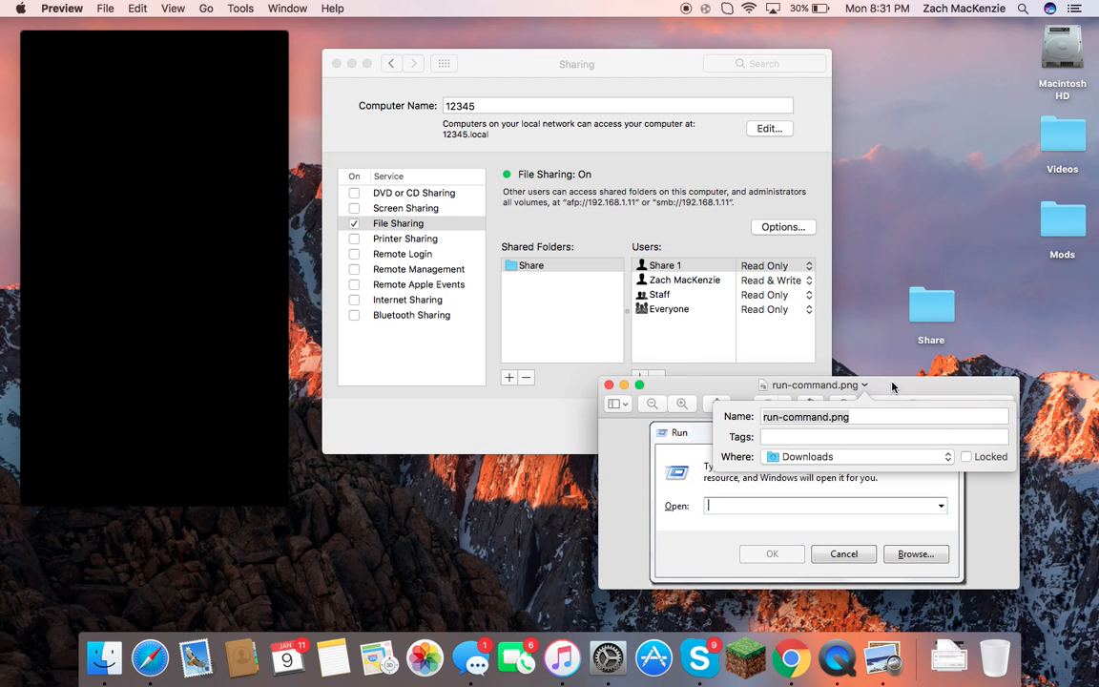
{"action": "left_click", "coordinate": [966, 456]}
{"action": "left_click", "coordinate": [987, 458]}
{"action": "left_click", "coordinate": [992, 487]}
{"action": "mouse_move", "coordinate": [946, 398]}
{"action": "left_mouse_down"}
{"action": "mouse_move", "coordinate": [959, 377]}
{"action": "mouse_move", "coordinate": [960, 390]}
{"action": "left_mouse_up"}
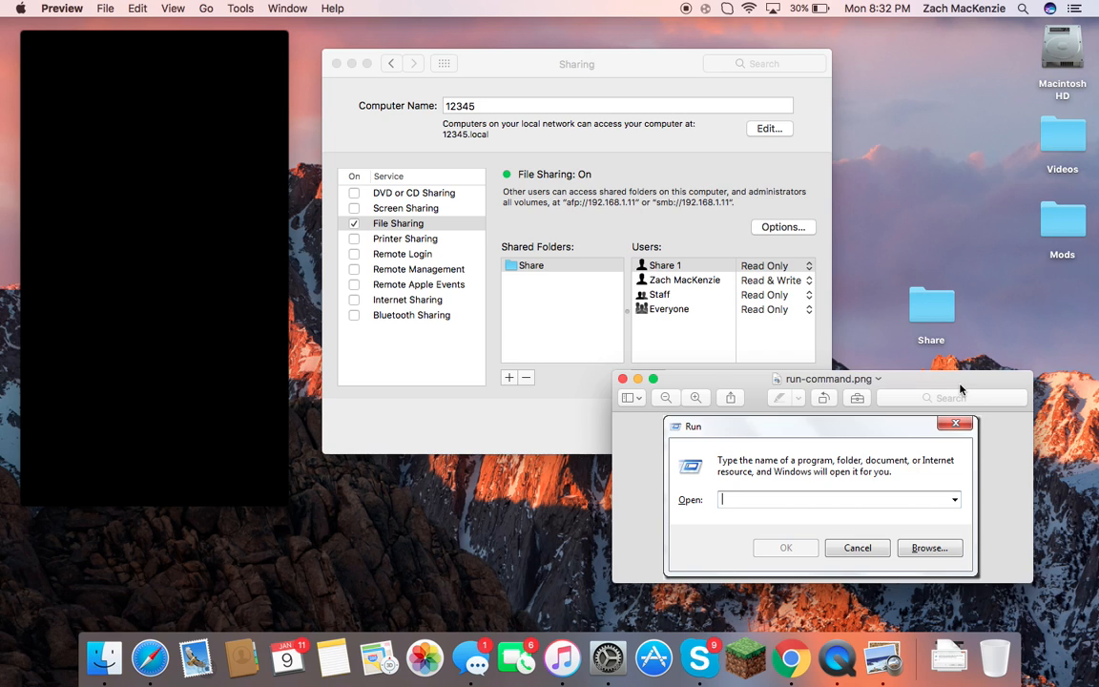
{"action": "left_click_drag", "start_coordinate": [961, 389], "coordinate": [993, 404]}
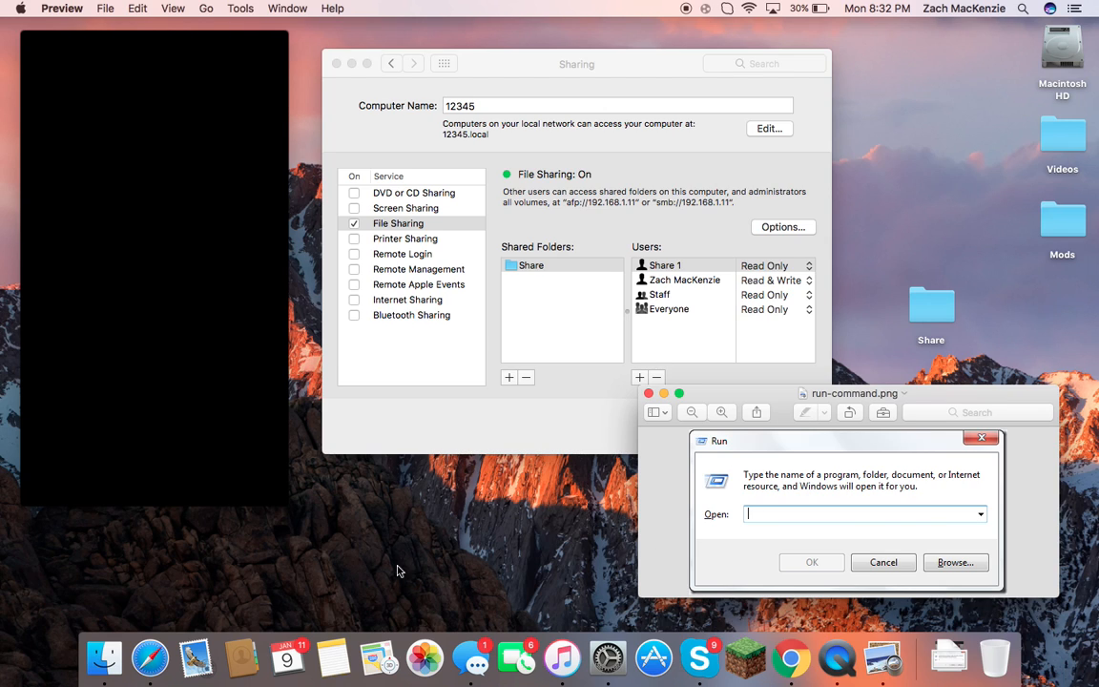
Launch TextEdit via Spotlight, dismiss its open dialog, and return to the Run screenshot.
{"action": "key", "text": "super+space"}
{"action": "type", "text": "text"}
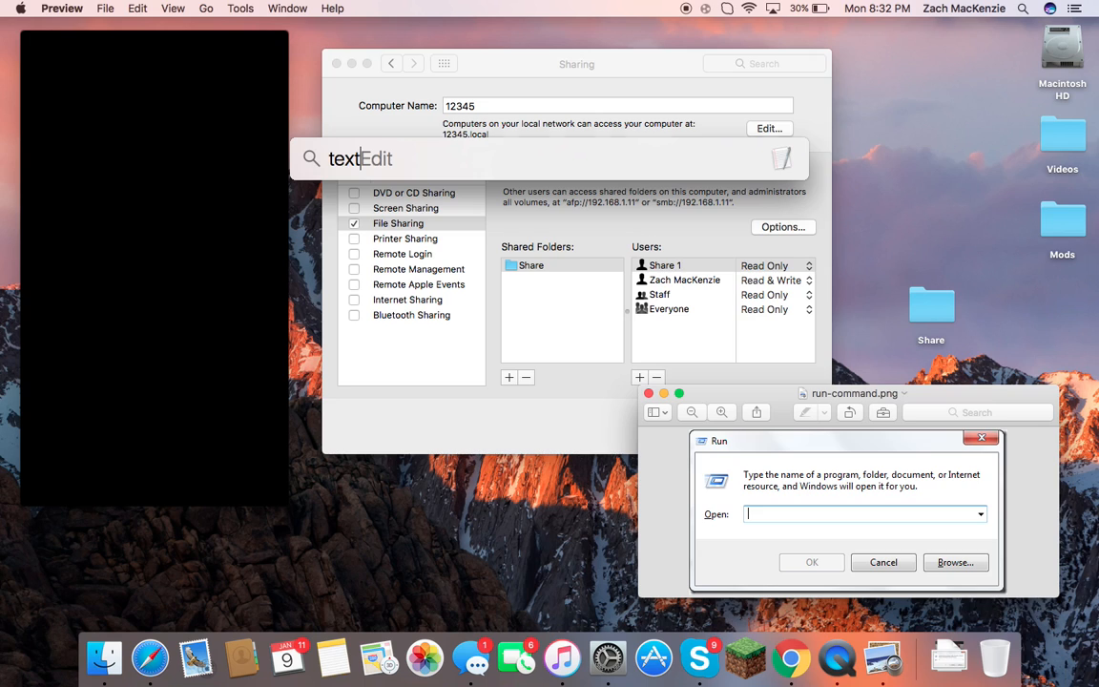
{"action": "key", "text": "Return"}
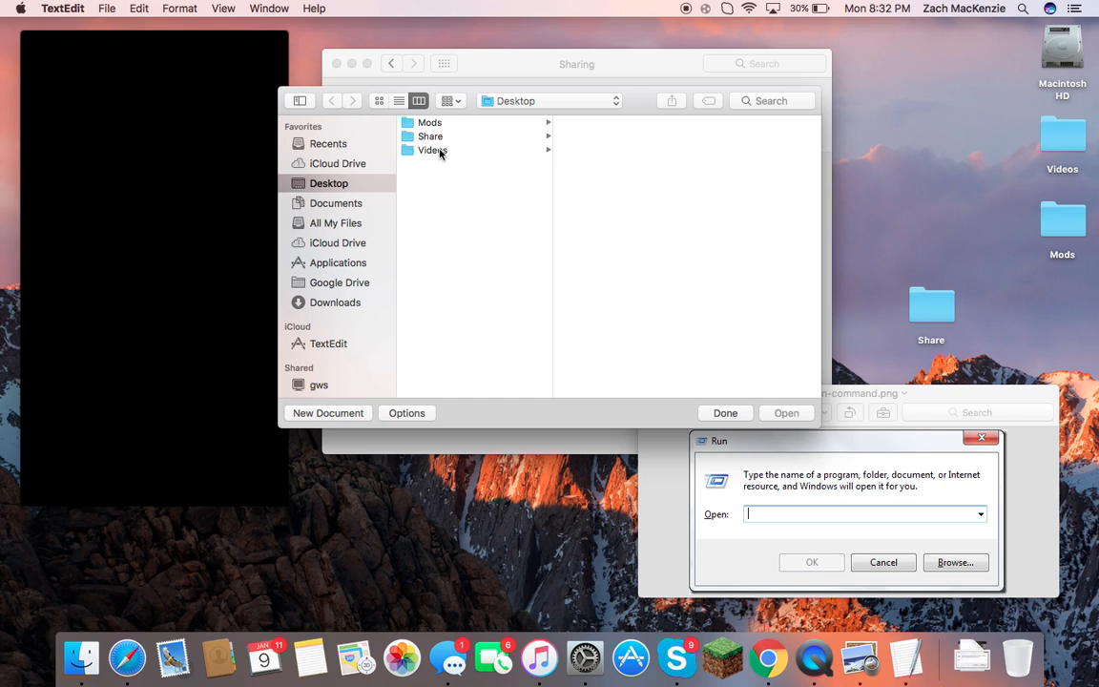
{"action": "left_click", "coordinate": [727, 412]}
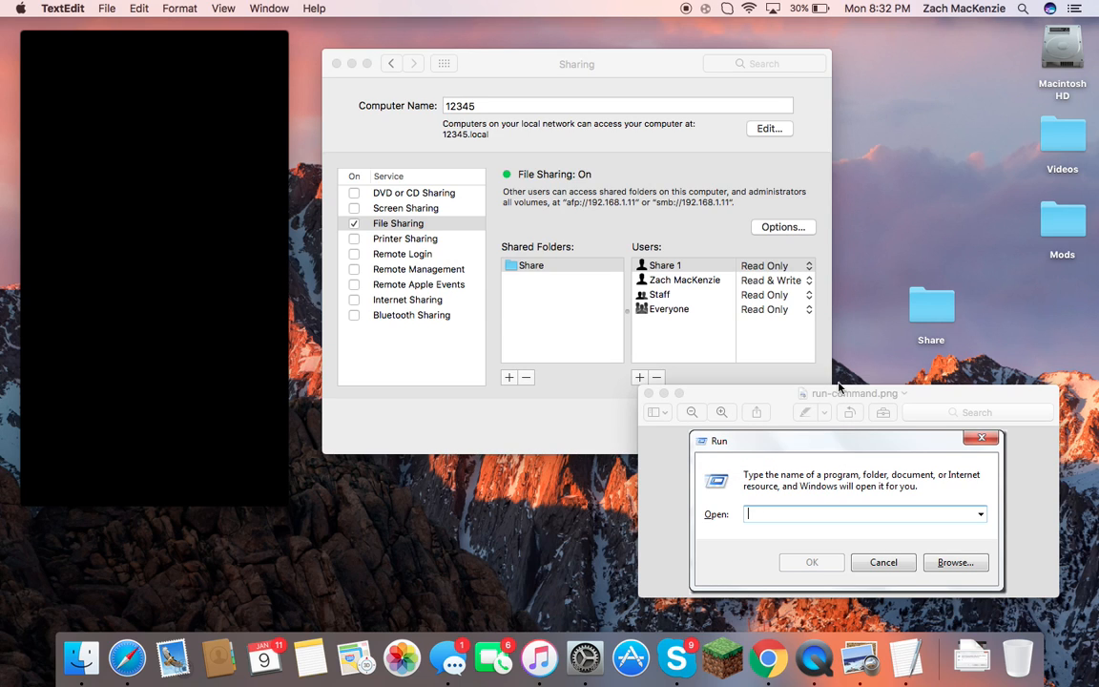
{"action": "left_click", "coordinate": [916, 395]}
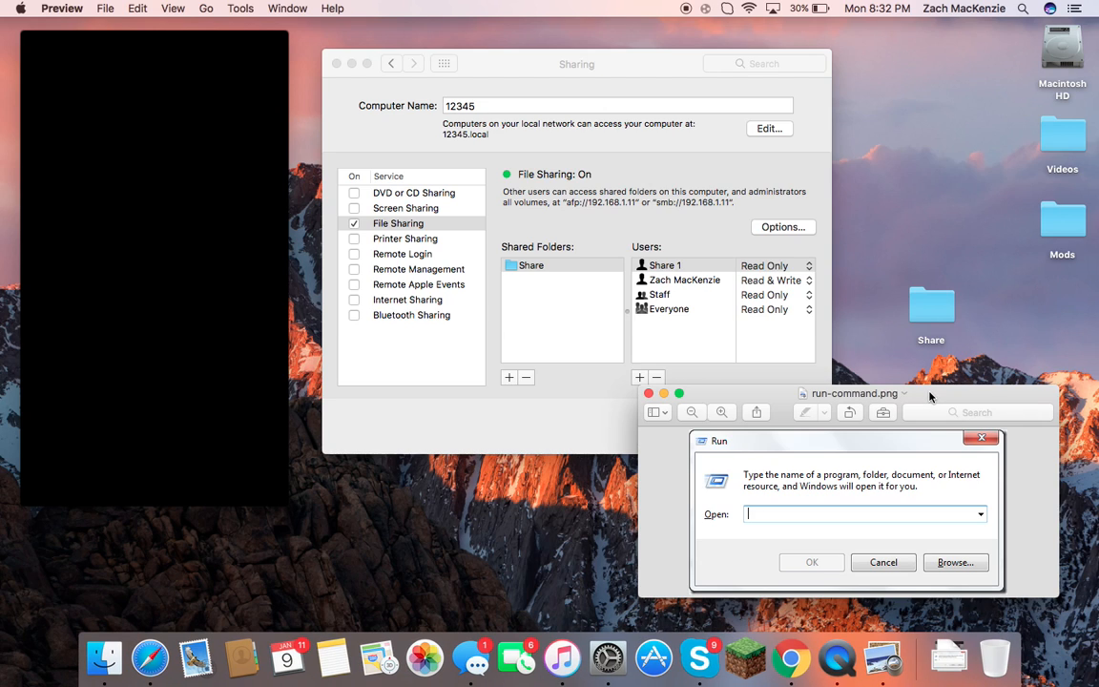
{"action": "left_click_drag", "start_coordinate": [929, 395], "coordinate": [936, 398]}
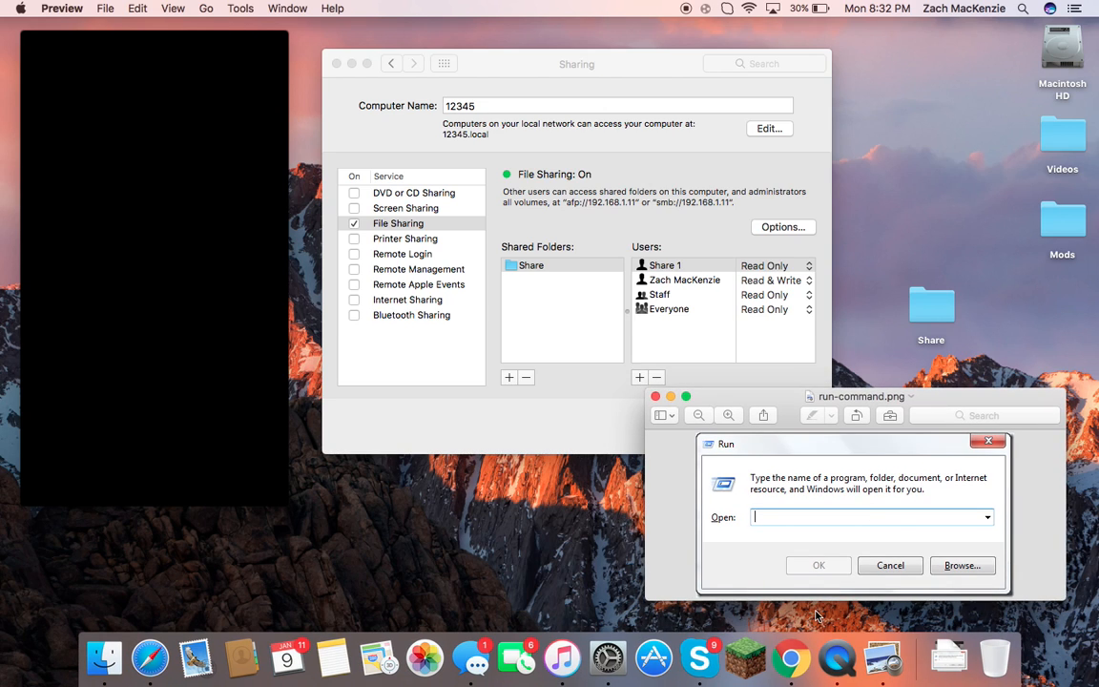
Launch Notes from the Dock and start a new blank note beside the Sharing settings.
{"action": "left_click", "coordinate": [336, 658]}
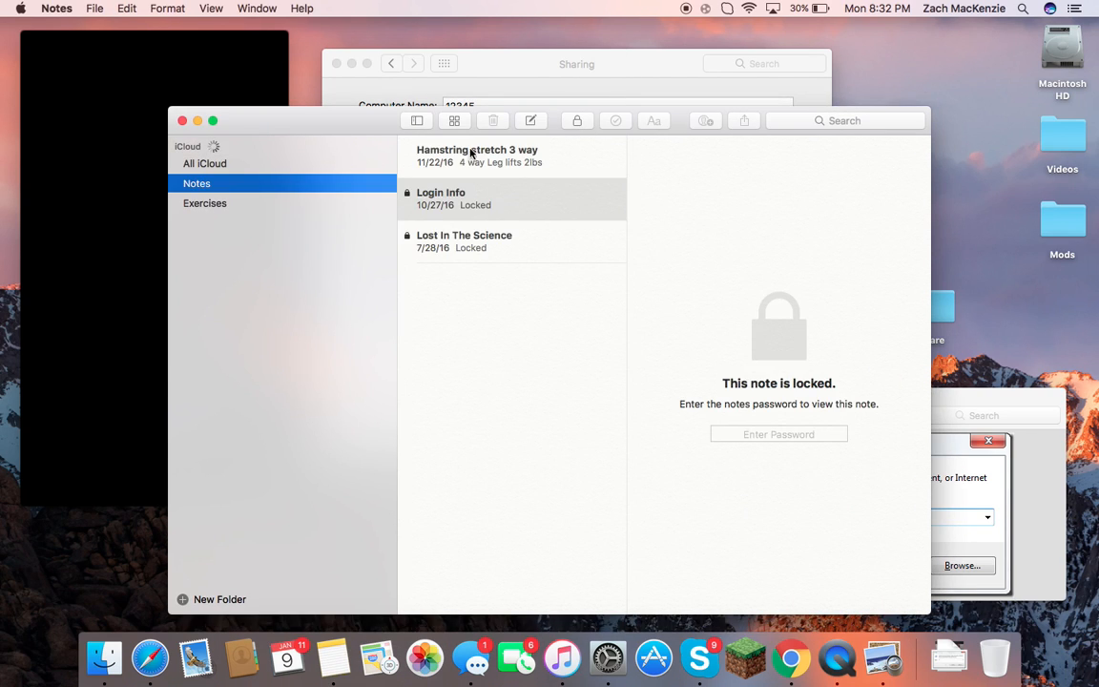
{"action": "left_click", "coordinate": [530, 121]}
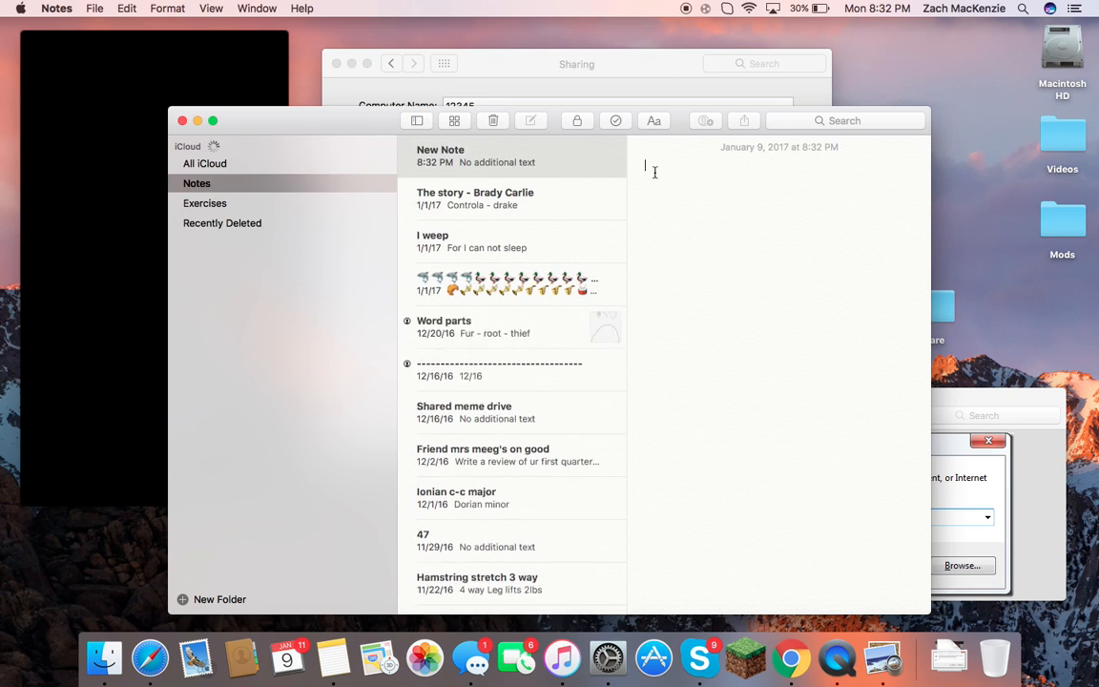
{"action": "left_click_drag", "start_coordinate": [167, 241], "coordinate": [549, 241]}
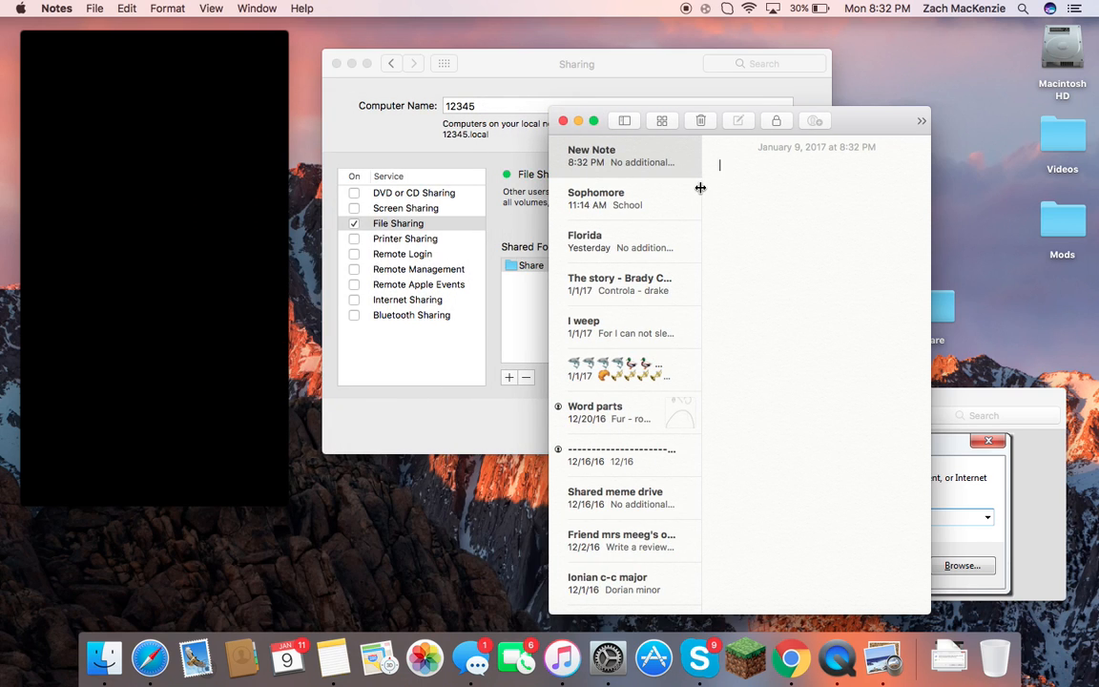
{"action": "left_click", "coordinate": [922, 121]}
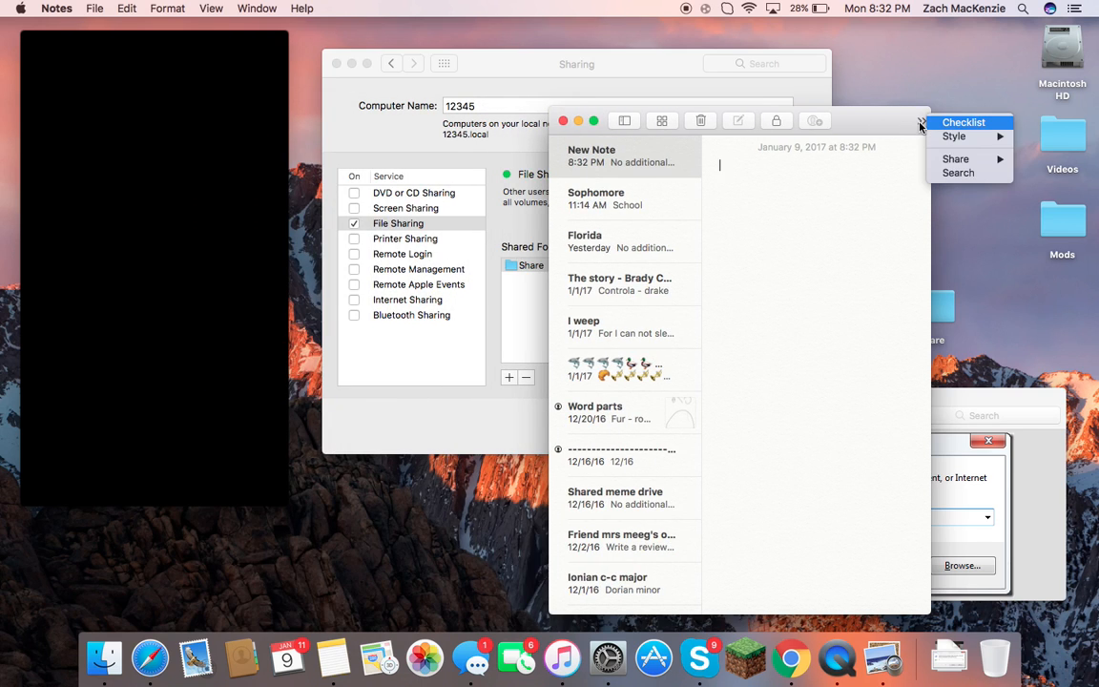
{"action": "left_click", "coordinate": [923, 122]}
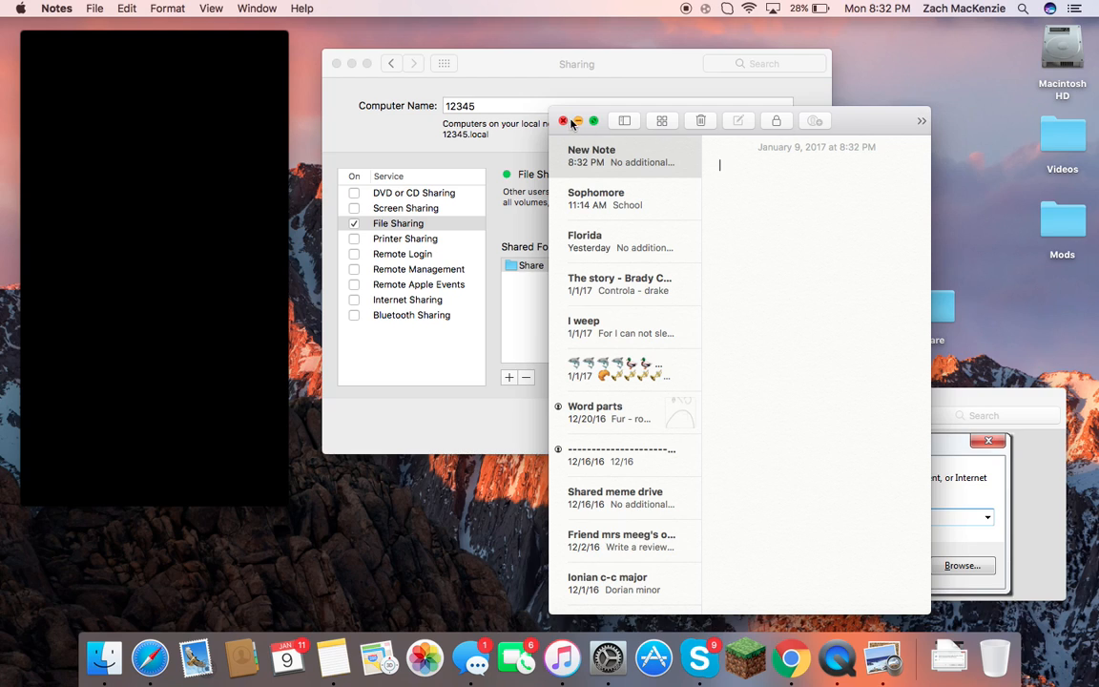
Write \\12345.local in the note, then close the Notes window.
{"action": "type", "text": "\\\\"}
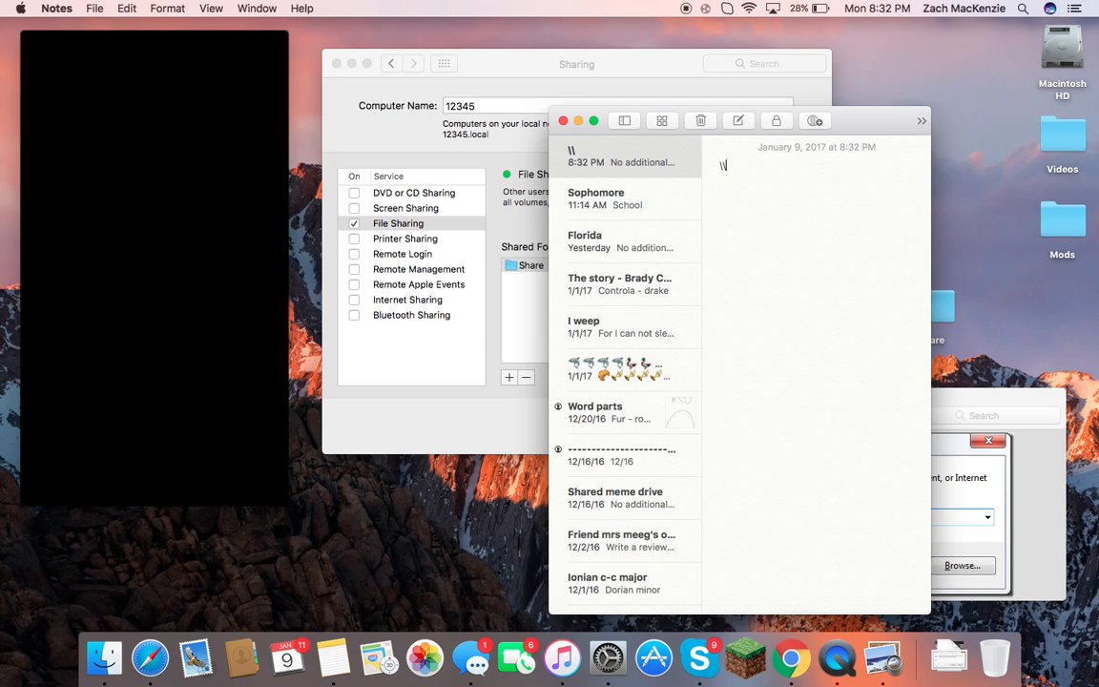
{"action": "type", "text": "local"}
{"action": "key", "text": "BackSpace"}
{"action": "key", "text": "BackSpace"}
{"action": "key", "text": "BackSpace"}
{"action": "key", "text": "BackSpace"}
{"action": "key", "text": "BackSpace"}
{"action": "type", "text": "123"}
{"action": "key", "text": "BackSpace"}
{"action": "type", "text": "3"}
{"action": "type", "text": "local"}
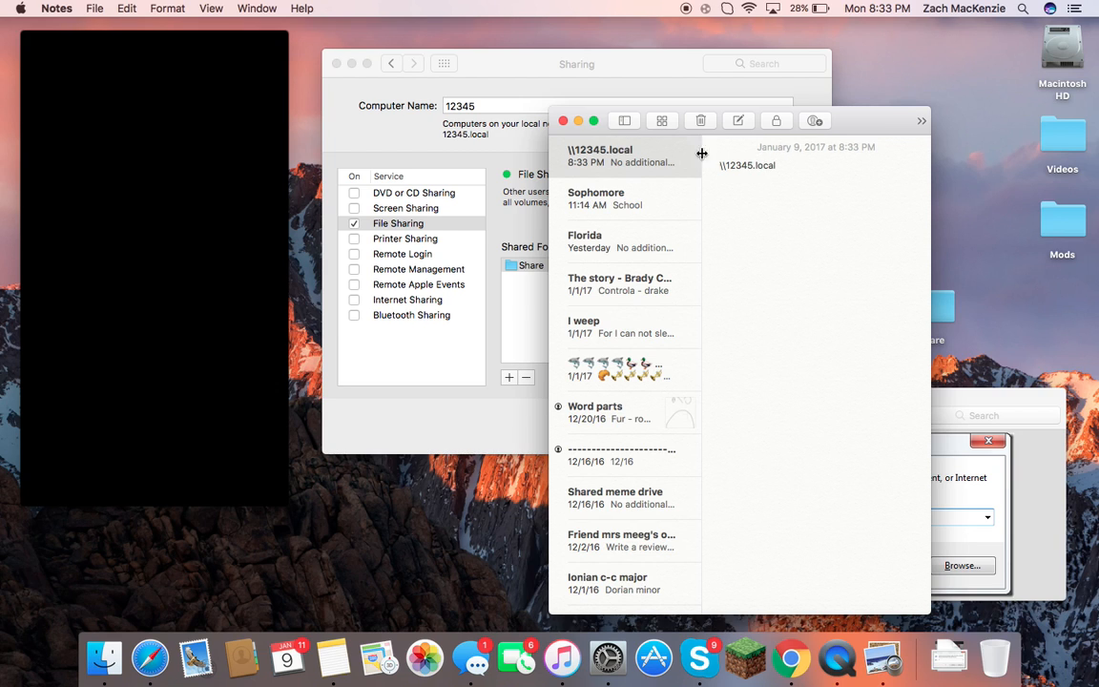
{"action": "left_click", "coordinate": [563, 120]}
{"action": "left_click_drag", "start_coordinate": [962, 404], "coordinate": [962, 408]}
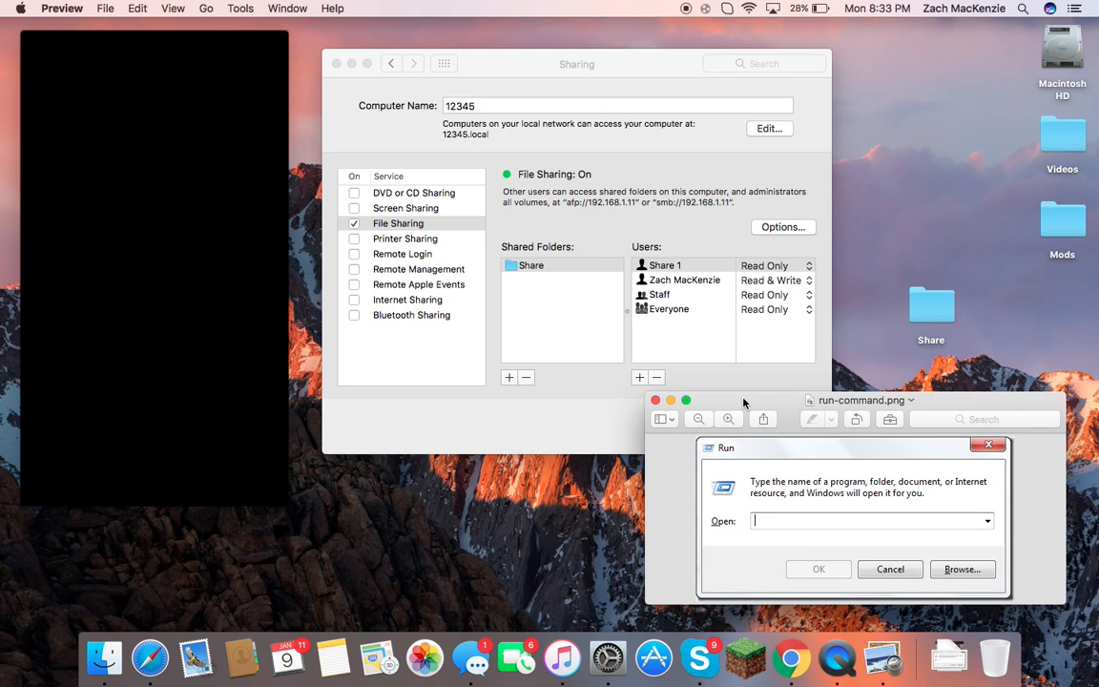
Bring the Sharing settings forward, showing Share 1 with Read Only access, and nudge the window.
{"action": "left_click", "coordinate": [686, 246]}
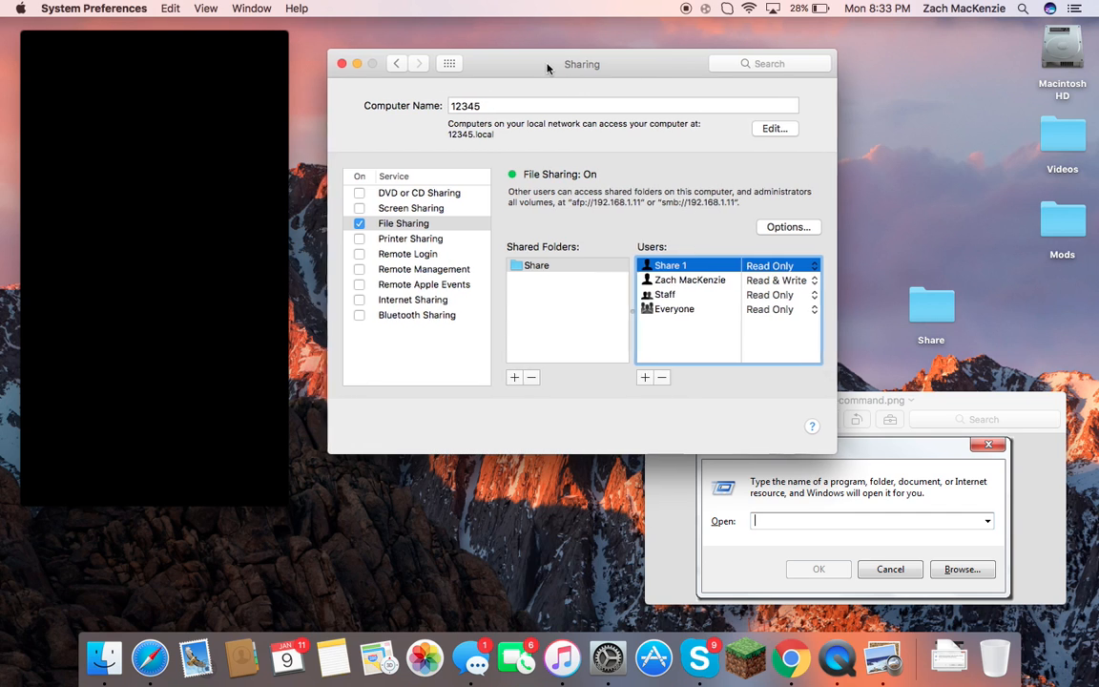
{"action": "left_click_drag", "start_coordinate": [545, 69], "coordinate": [551, 64]}
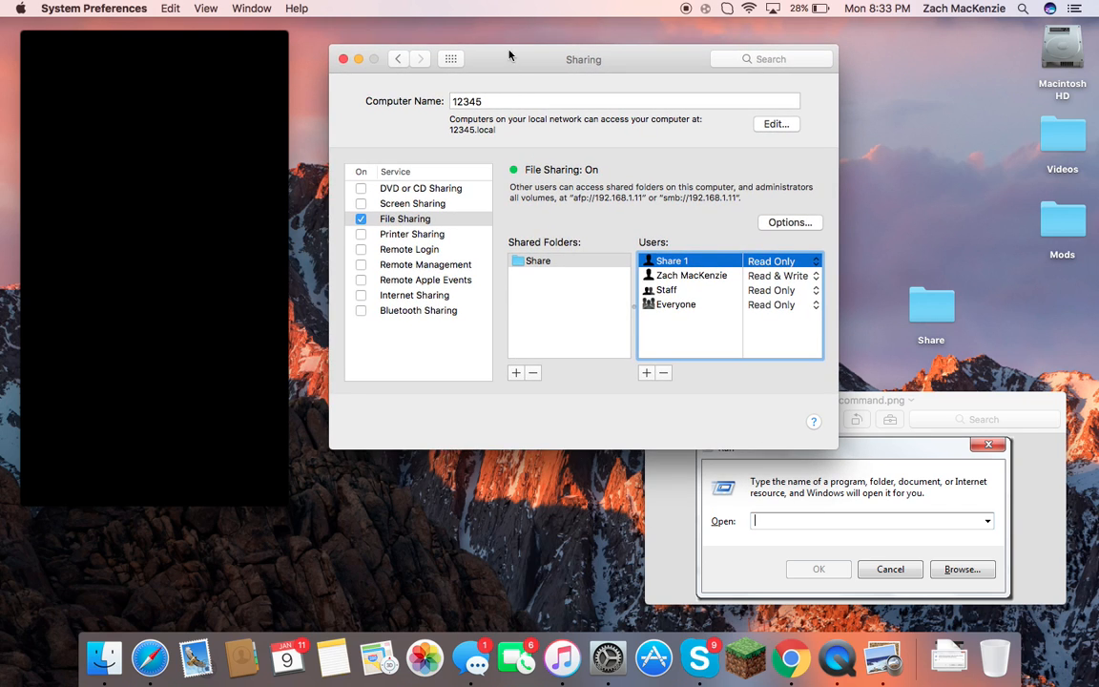
{"action": "left_click", "coordinate": [266, 113]}
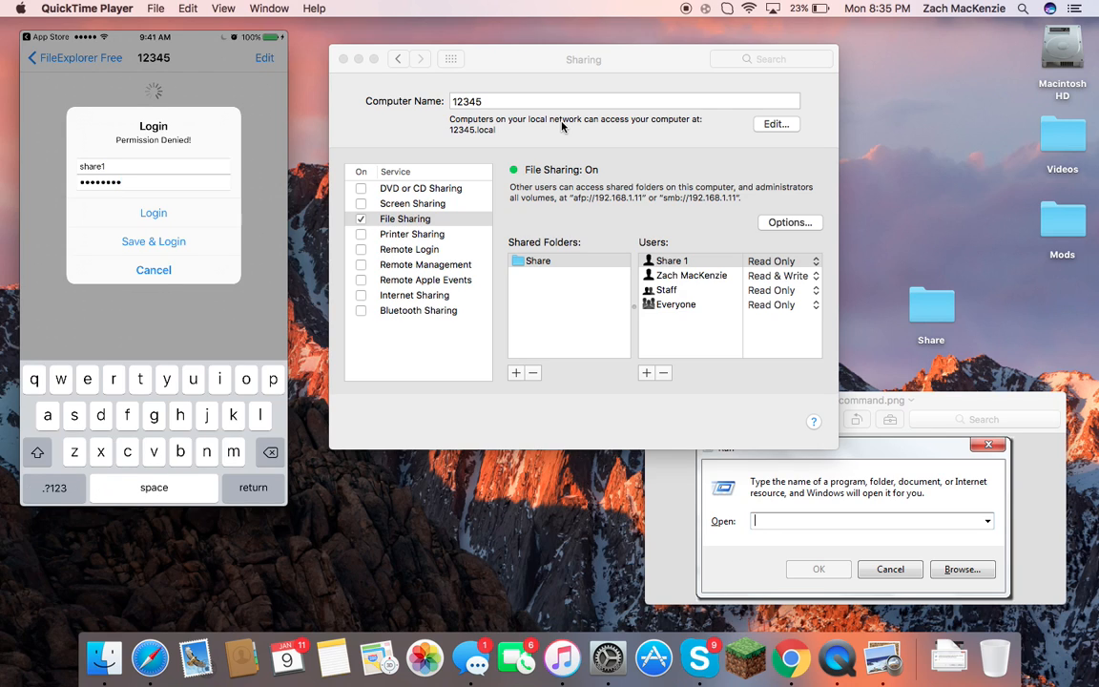
Switch back to the Sharing settings after the iPhone login as Share 1 fails with Permission Denied.
{"action": "left_click", "coordinate": [563, 126]}
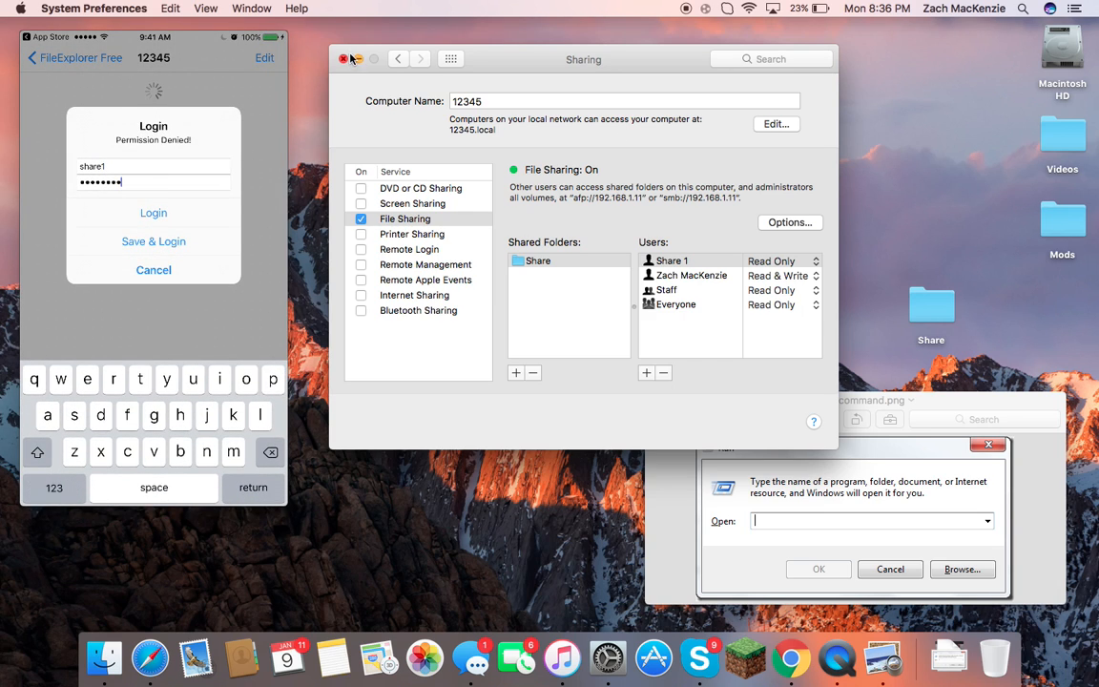
In Users & Groups, reset Share 1's password and authorise with the admin password.
{"action": "left_click", "coordinate": [397, 60]}
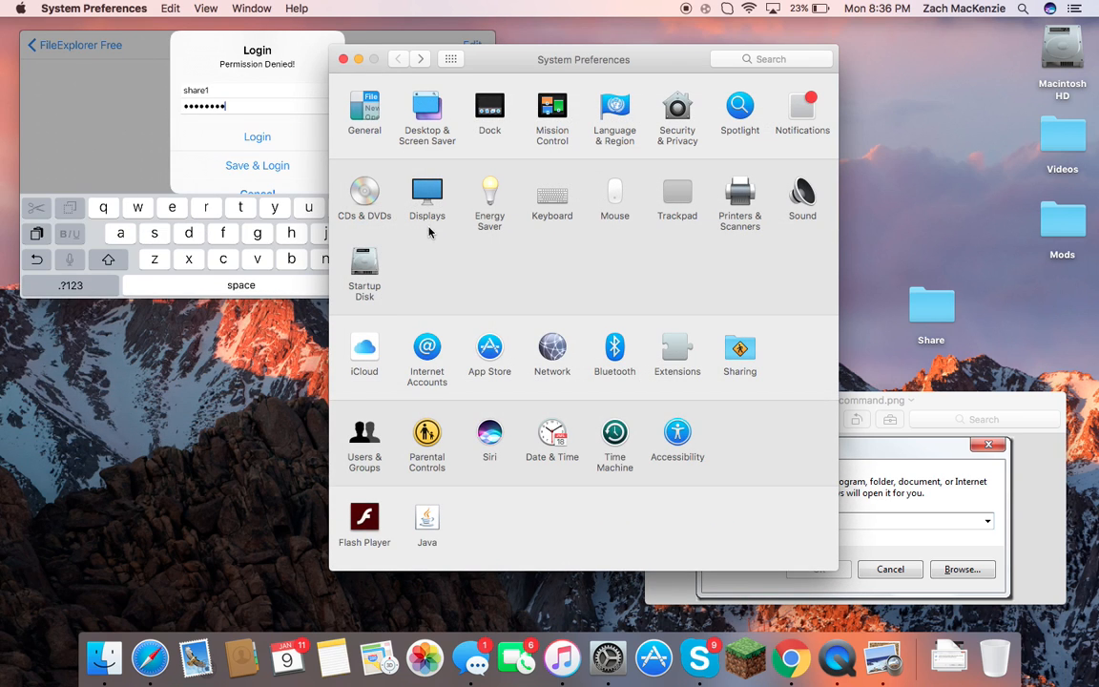
{"action": "left_click", "coordinate": [364, 437]}
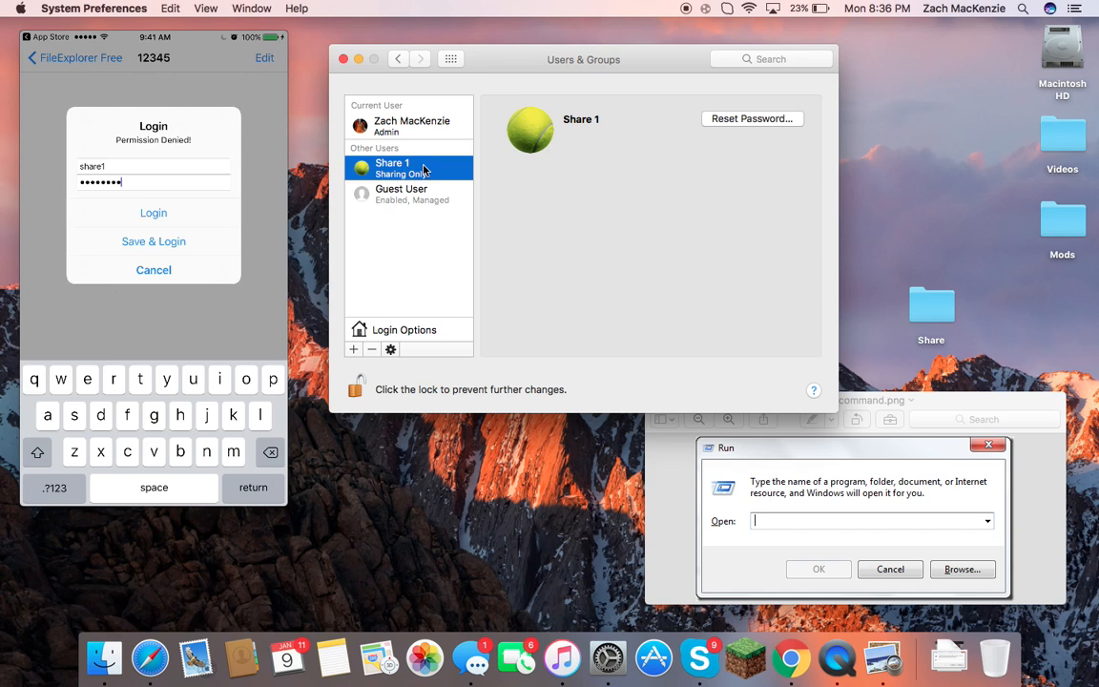
{"action": "left_click", "coordinate": [742, 119]}
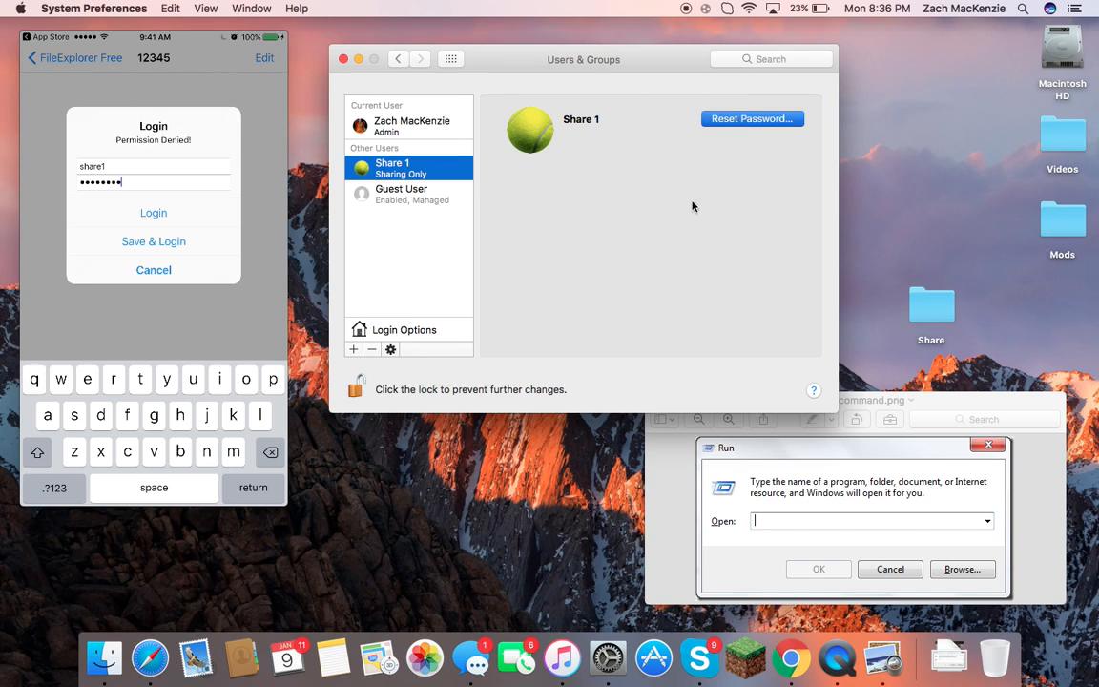
{"action": "type", "text": "12345678"}
{"action": "left_click", "coordinate": [579, 128]}
{"action": "type", "text": "12345678"}
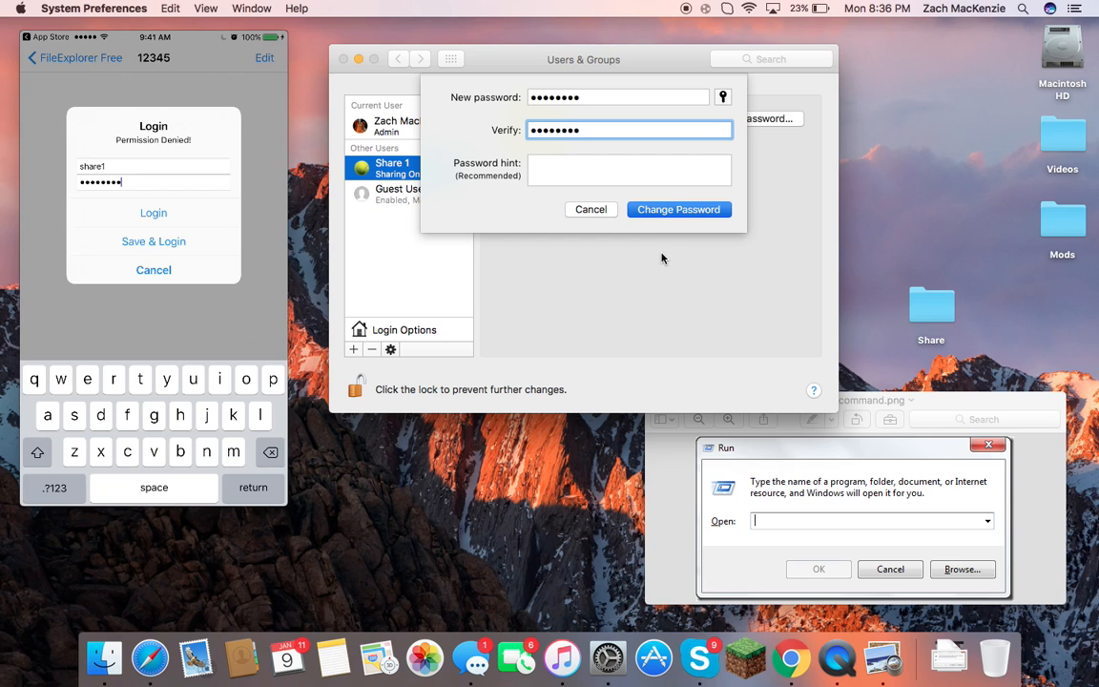
{"action": "left_click", "coordinate": [668, 209]}
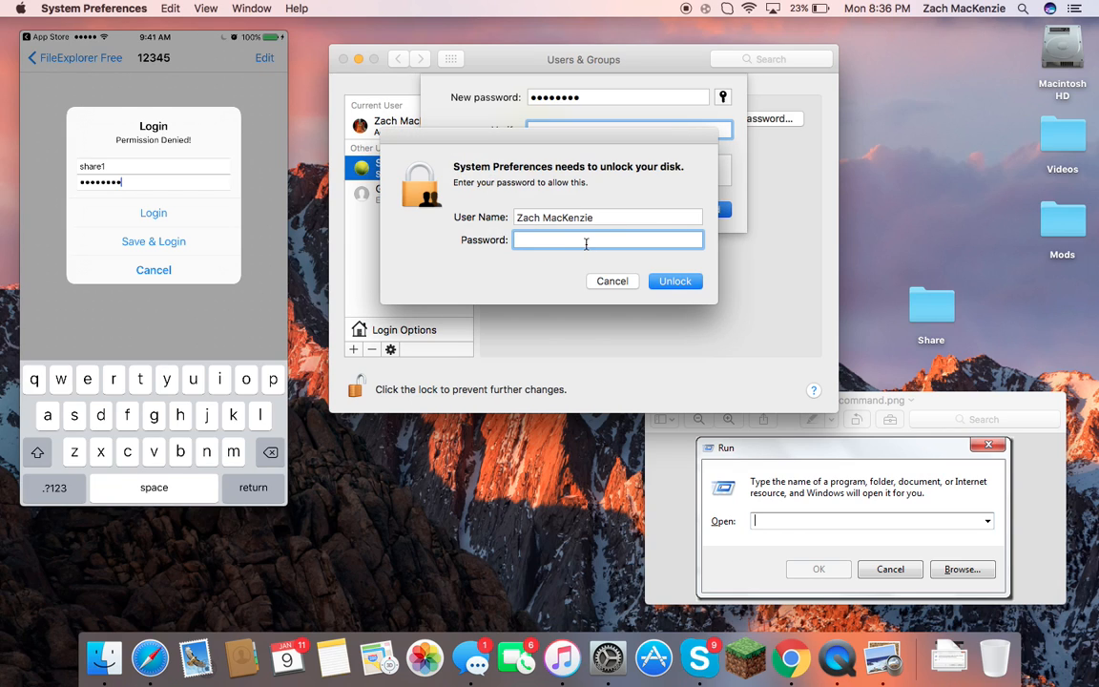
{"action": "type", "text": "•••••••••"}
{"action": "key", "text": "Return"}
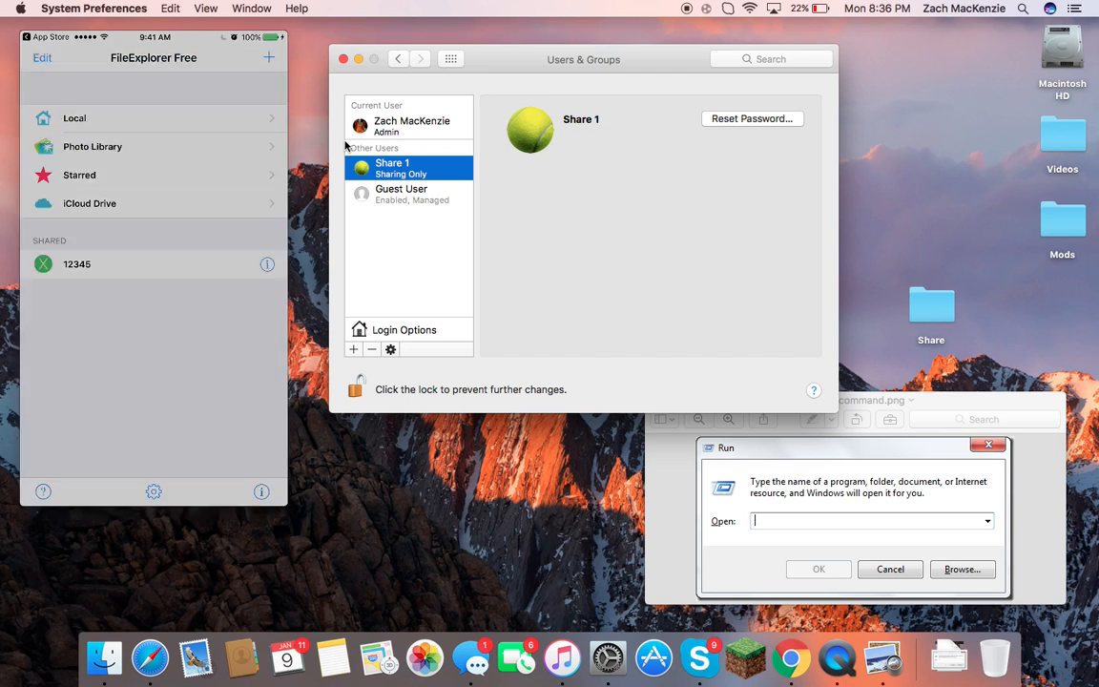
Close the iPhone Movie Recording window and shift the Users & Groups window left.
{"action": "left_click", "coordinate": [437, 507]}
{"action": "left_click", "coordinate": [525, 324]}
{"action": "left_click", "coordinate": [31, 39]}
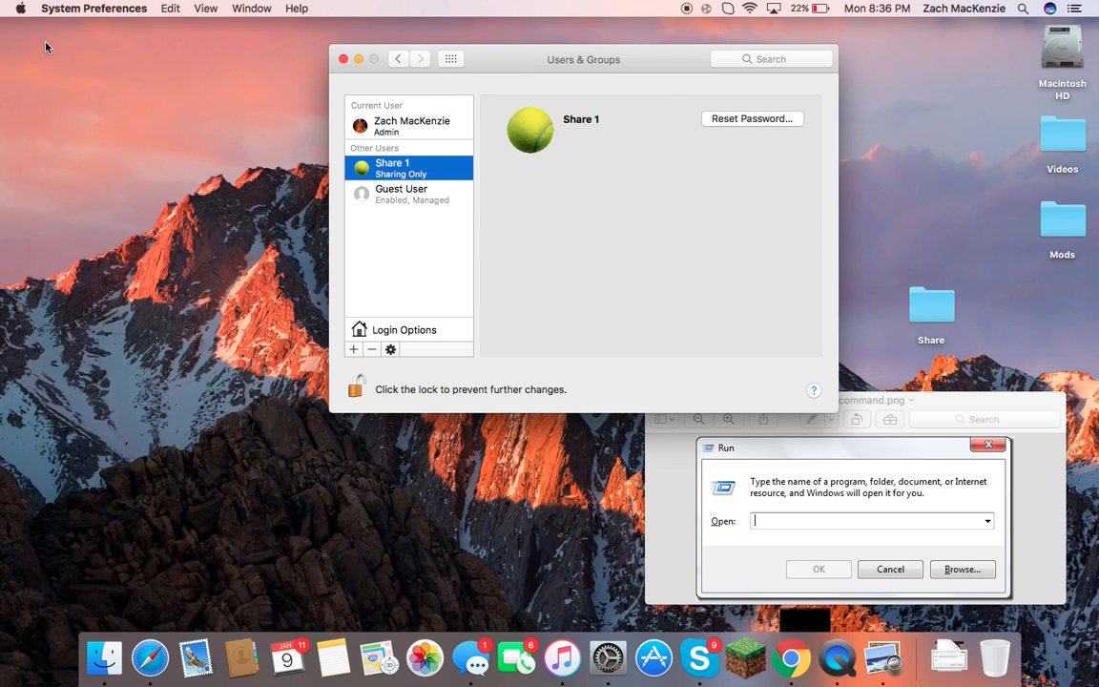
{"action": "left_click_drag", "start_coordinate": [614, 50], "coordinate": [502, 49]}
Close the Run screenshot in Preview and return System Preferences to Show All at the top-left.
{"action": "left_click", "coordinate": [763, 408]}
{"action": "left_click_drag", "start_coordinate": [793, 408], "coordinate": [569, 359]}
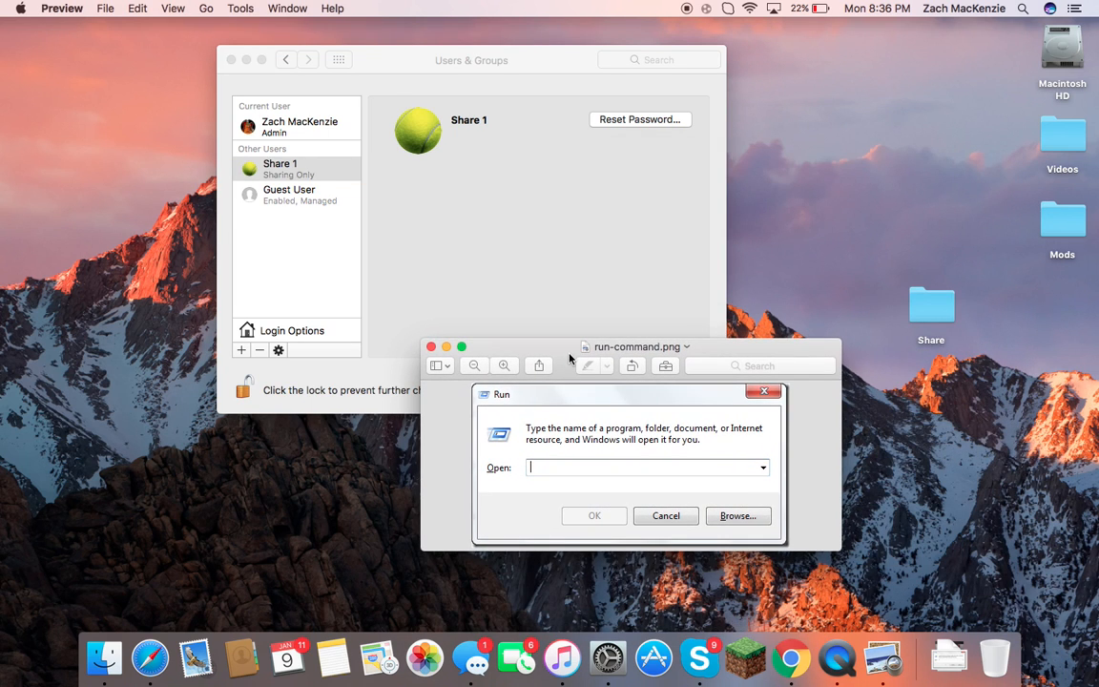
{"action": "left_click", "coordinate": [431, 347]}
{"action": "left_click", "coordinate": [285, 59]}
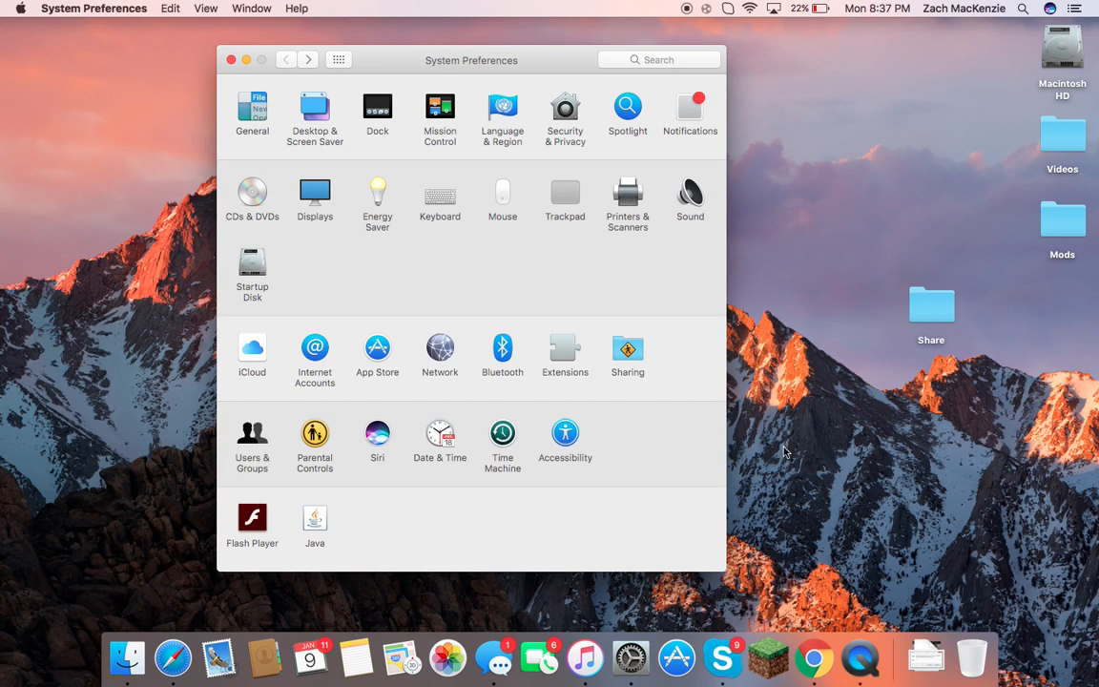
{"action": "left_click_drag", "start_coordinate": [523, 60], "coordinate": [324, 45]}
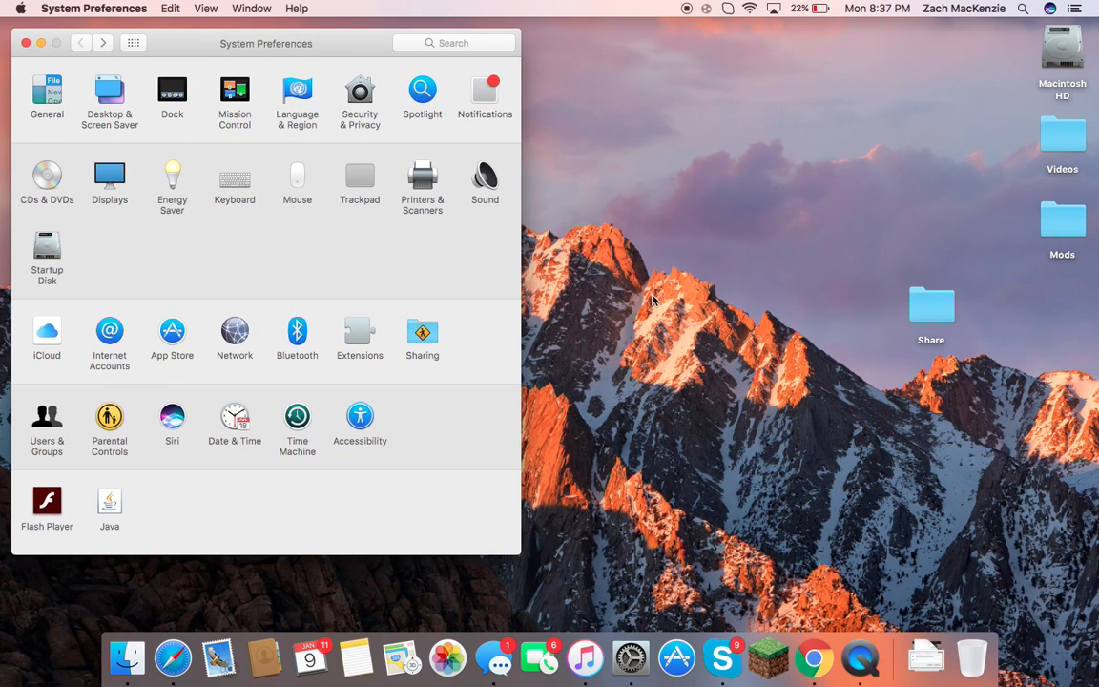